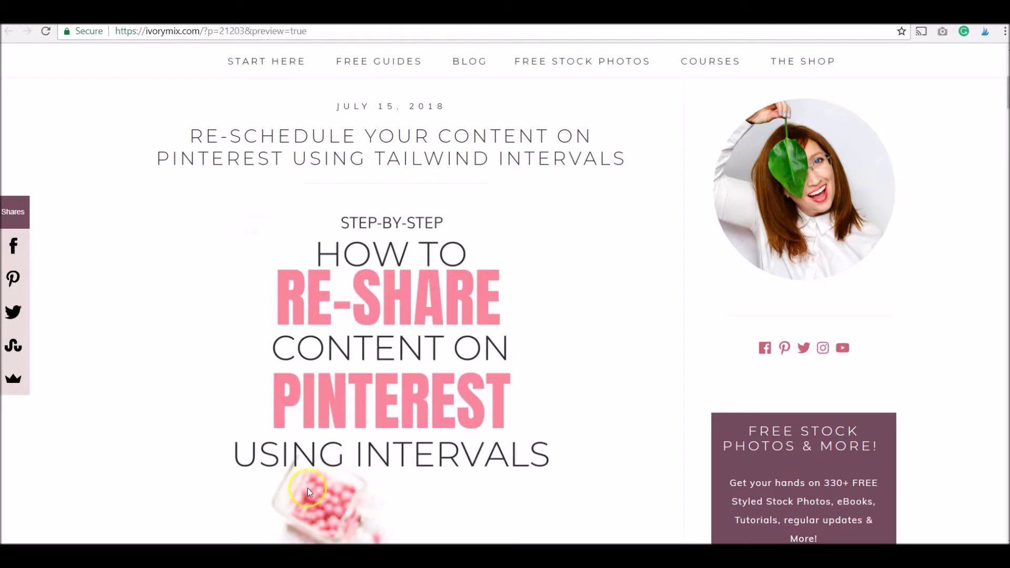
# Switch from the Ivory Mix blog post to the Tailwind dashboard's last-7-days overview.
pyautogui.scroll(-5, 526, 345)
pyautogui.scroll(3, 529, 352)
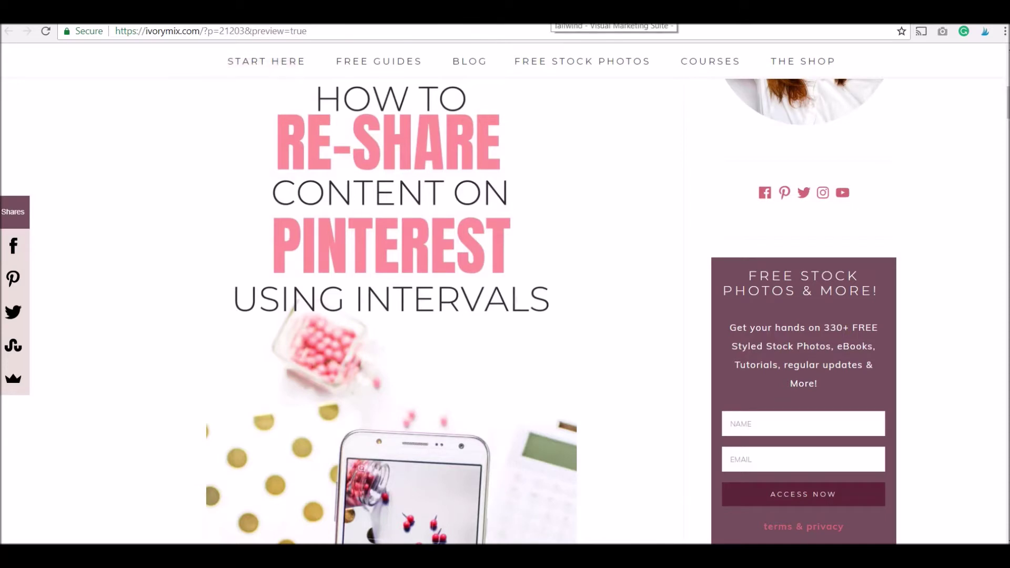
pyautogui.click(568, 16)
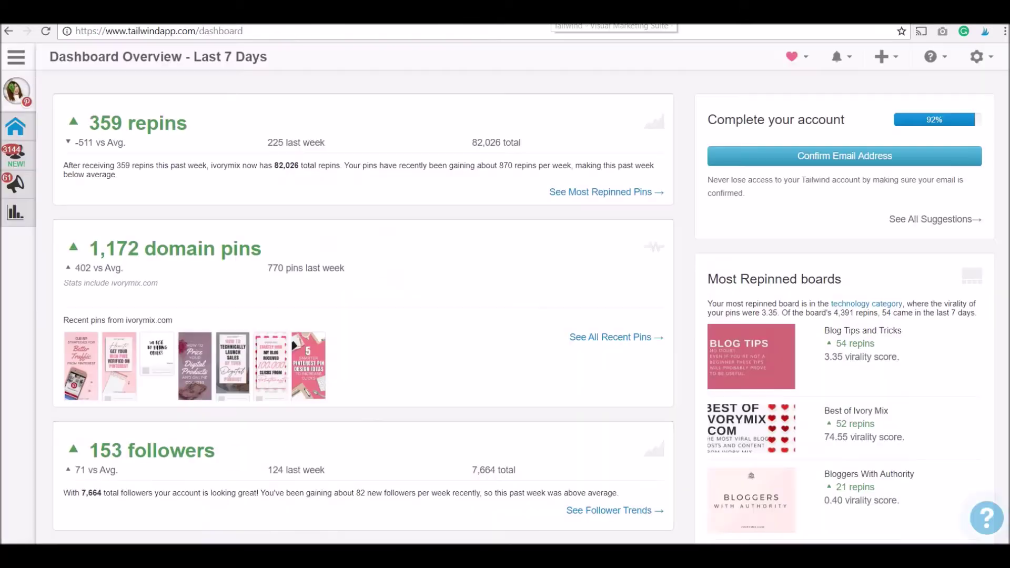
pyautogui.click(986, 35)
pyautogui.click(476, 80)
pyautogui.click(473, 83)
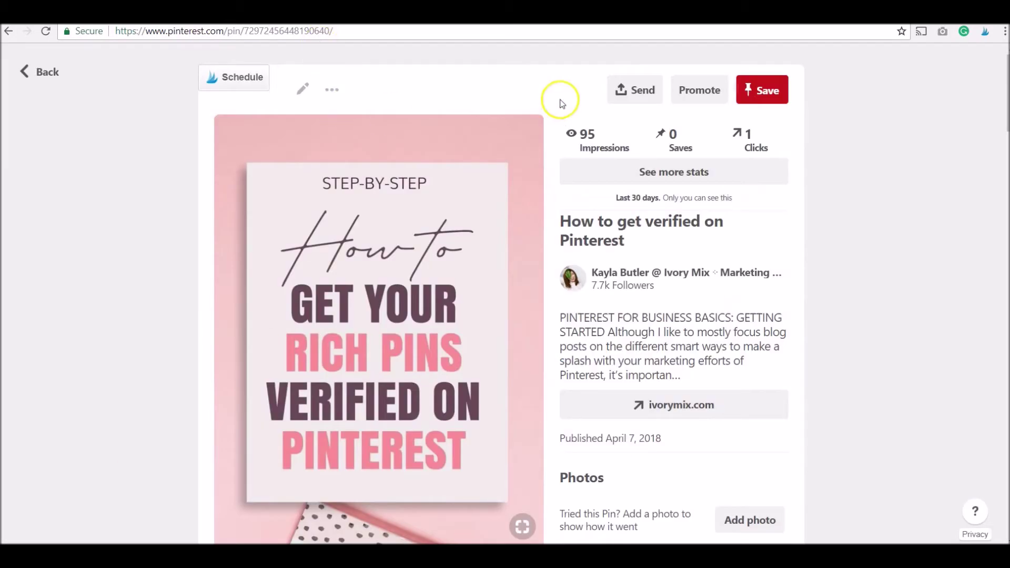
# Send the 'How to get verified on Pinterest' rich-pins graphic to Tailwind for scheduling.
pyautogui.scroll(-5, 542, 168)
pyautogui.scroll(6, 457, 270)
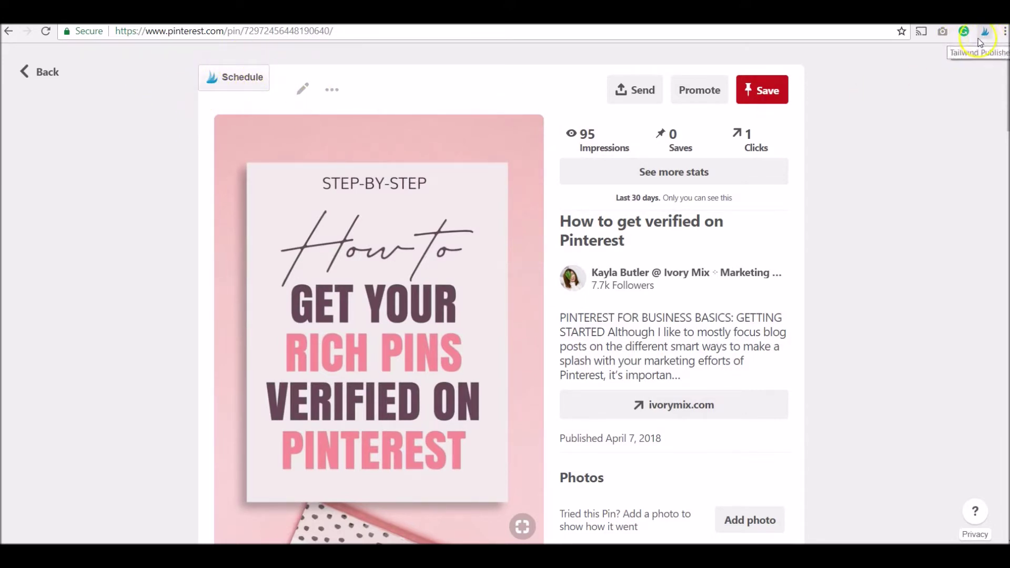
pyautogui.click(237, 82)
# Reposition the Tailwind Publisher window, review the rich-pins draft, and open its board list.
pyautogui.moveTo(396, 113); pyautogui.dragTo(311, 63)
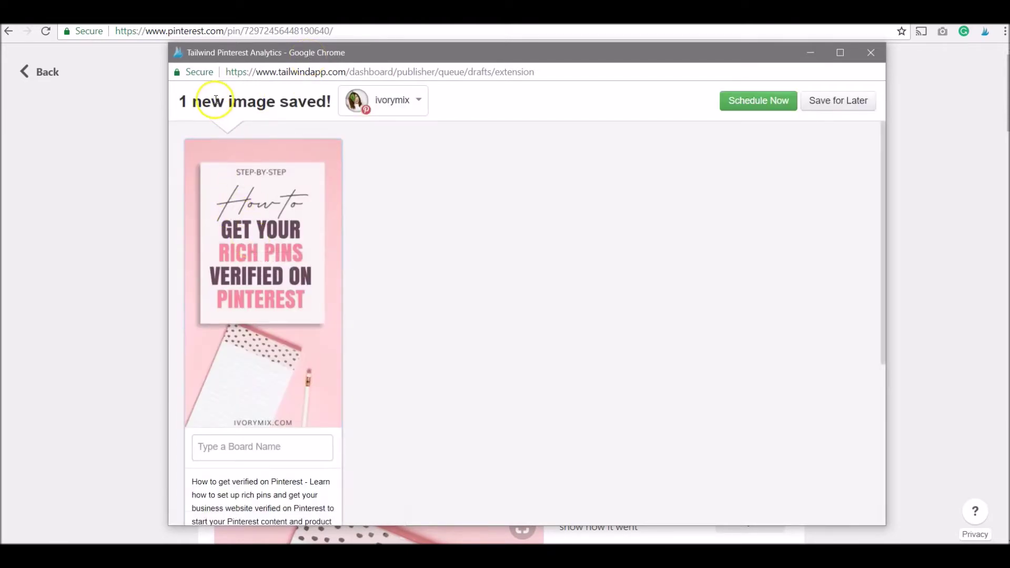
pyautogui.scroll(-3, 242, 225)
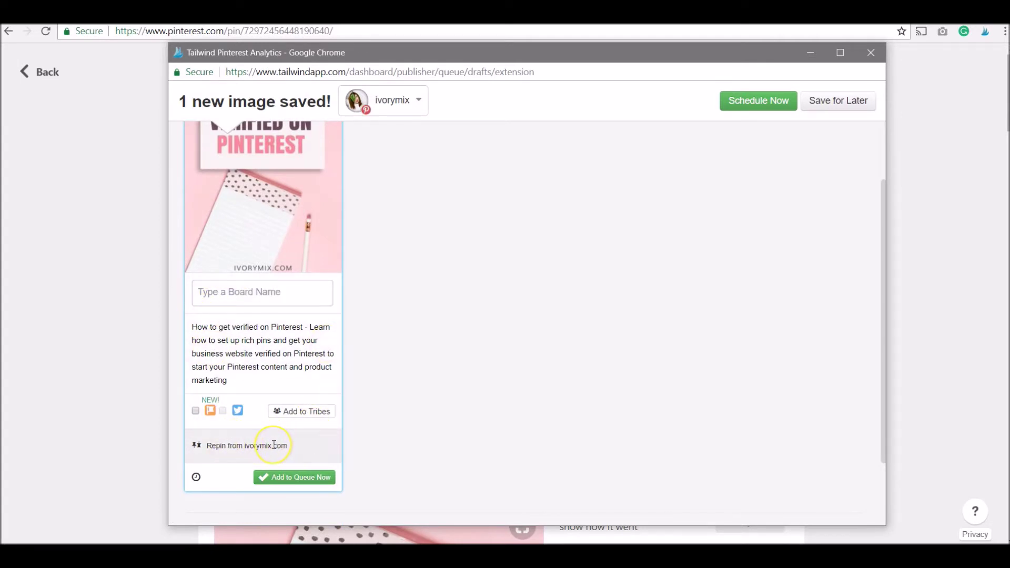
pyautogui.scroll(3, 274, 445)
pyautogui.scroll(-3, 271, 219)
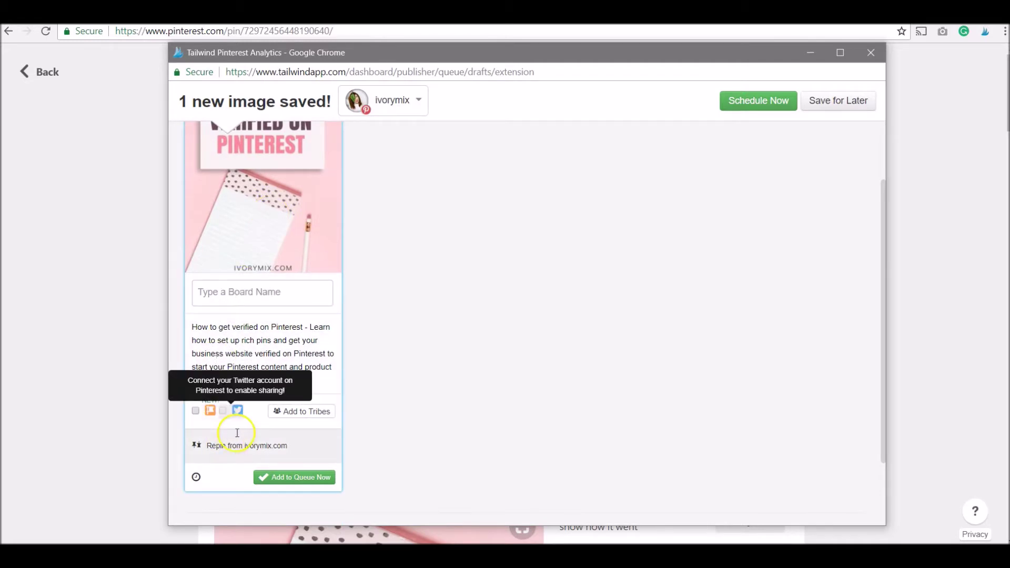
pyautogui.scroll(3, 380, 314)
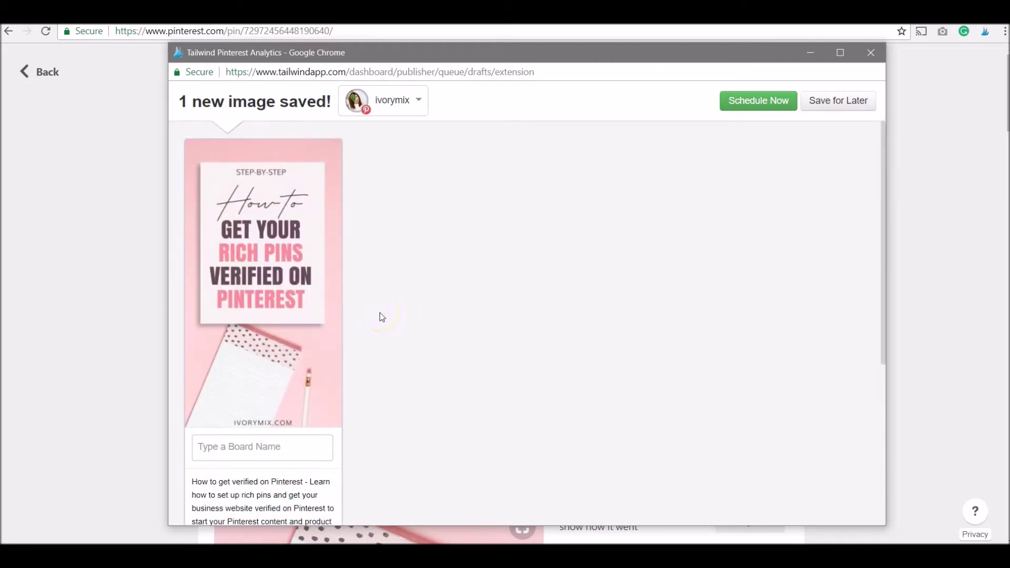
pyautogui.click(214, 446)
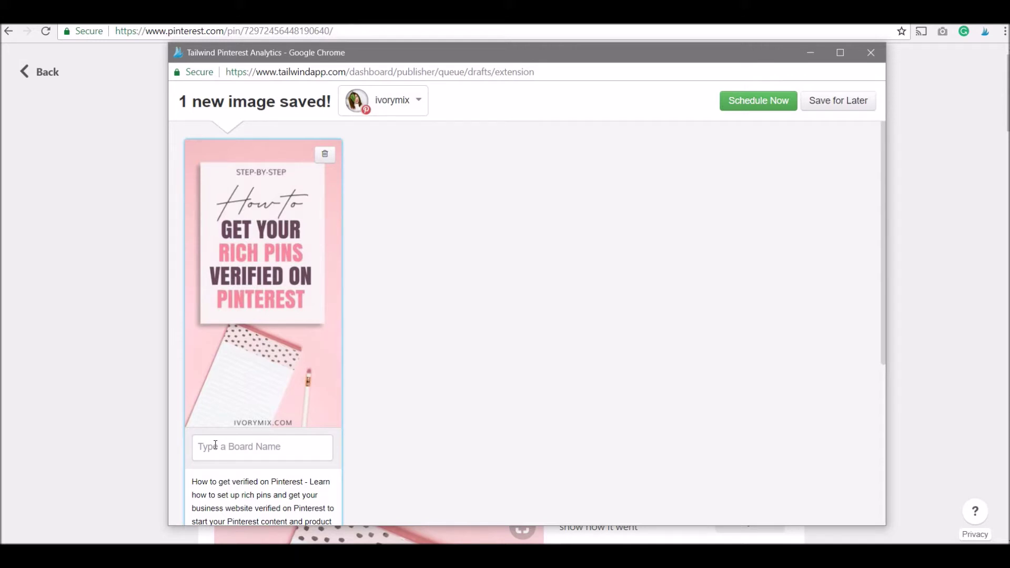
pyautogui.click(215, 445)
# Assign the draft to the Group Boards list's 14 boards and enable Use Interval.
pyautogui.scroll(-3, 216, 445)
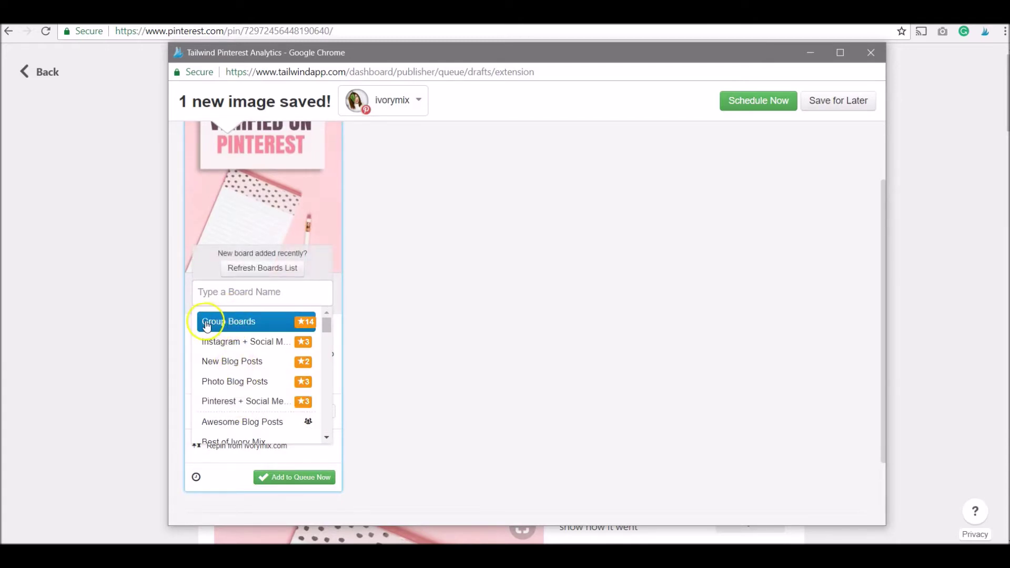
pyautogui.click(270, 328)
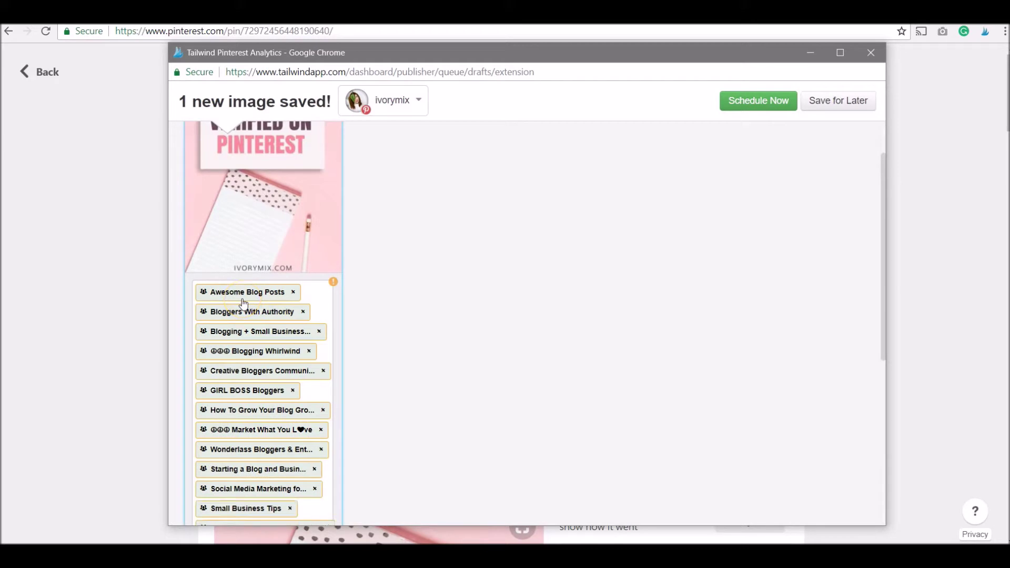
pyautogui.scroll(-3, 243, 303)
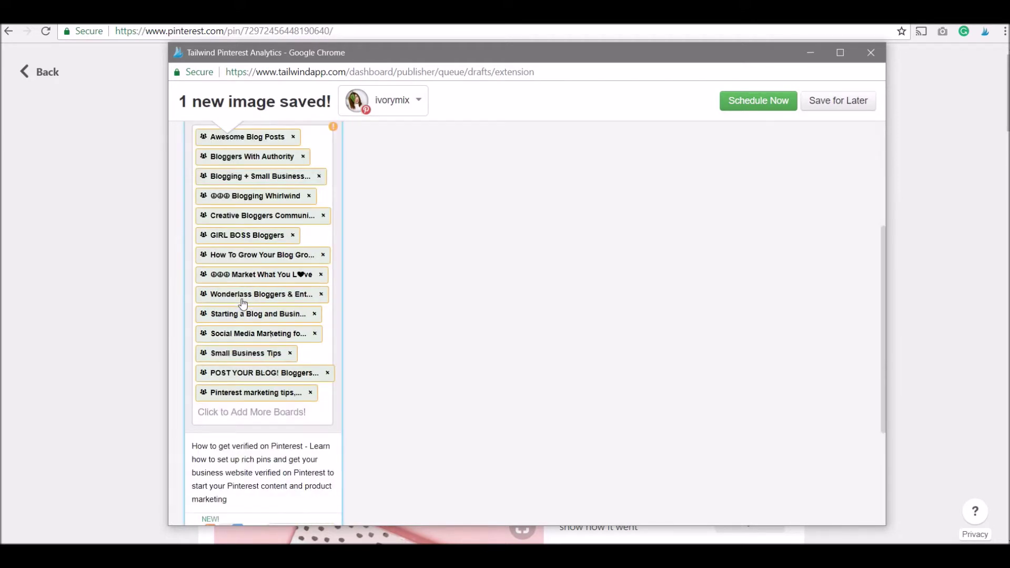
pyautogui.scroll(-3, 243, 304)
pyautogui.scroll(6, 254, 297)
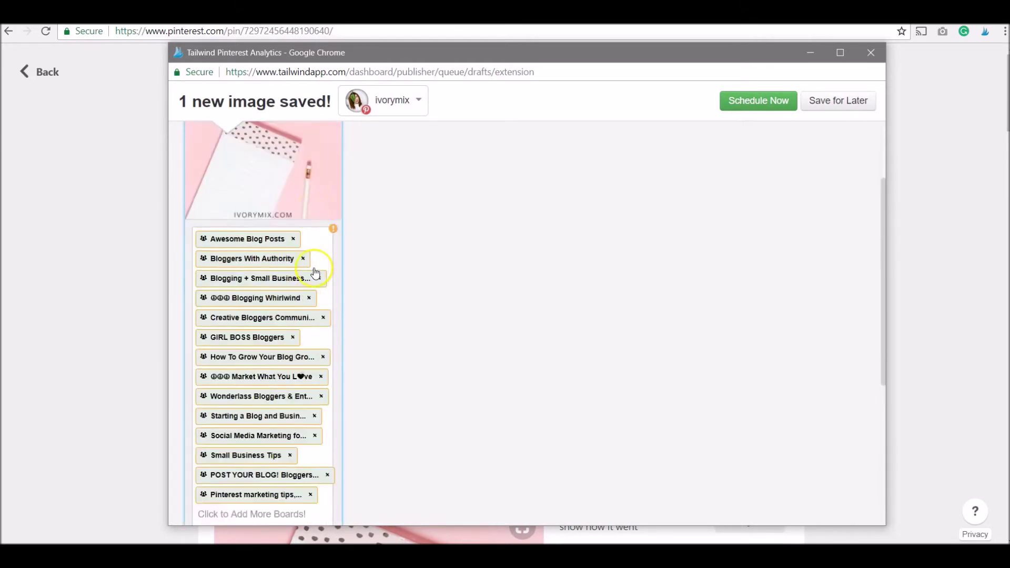
pyautogui.scroll(-6, 337, 401)
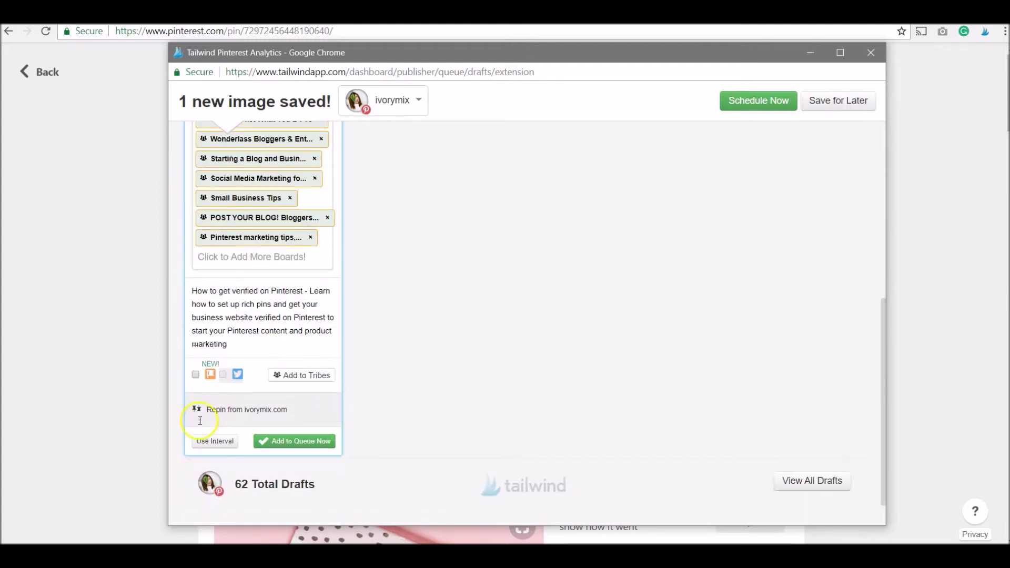
pyautogui.click(209, 441)
# Review the daily schedule preview starting Jul 17 at 1:09 PM and begin editing its timing.
pyautogui.scroll(-2, 207, 448)
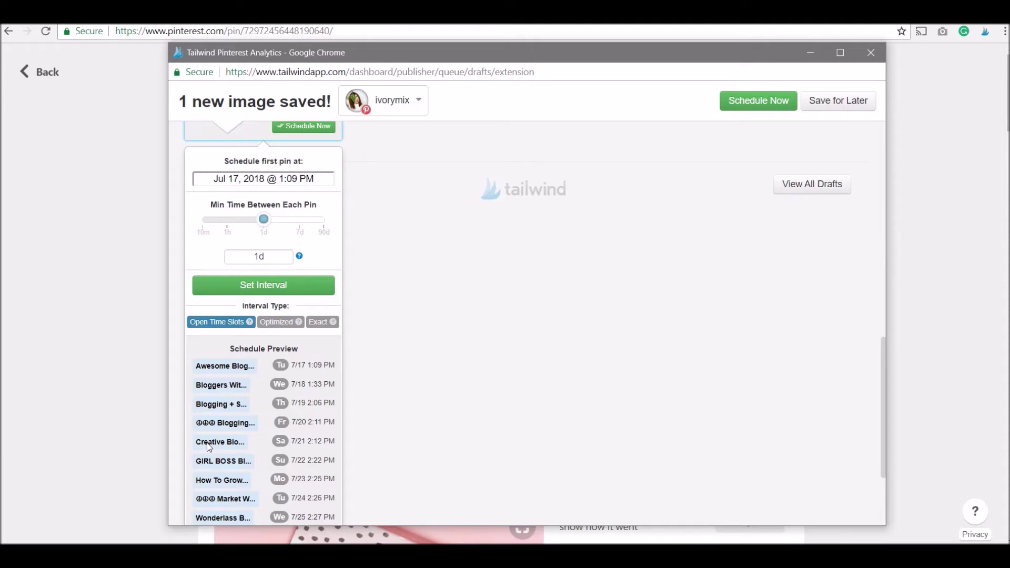
pyautogui.scroll(3, 181, 300)
pyautogui.click(285, 294)
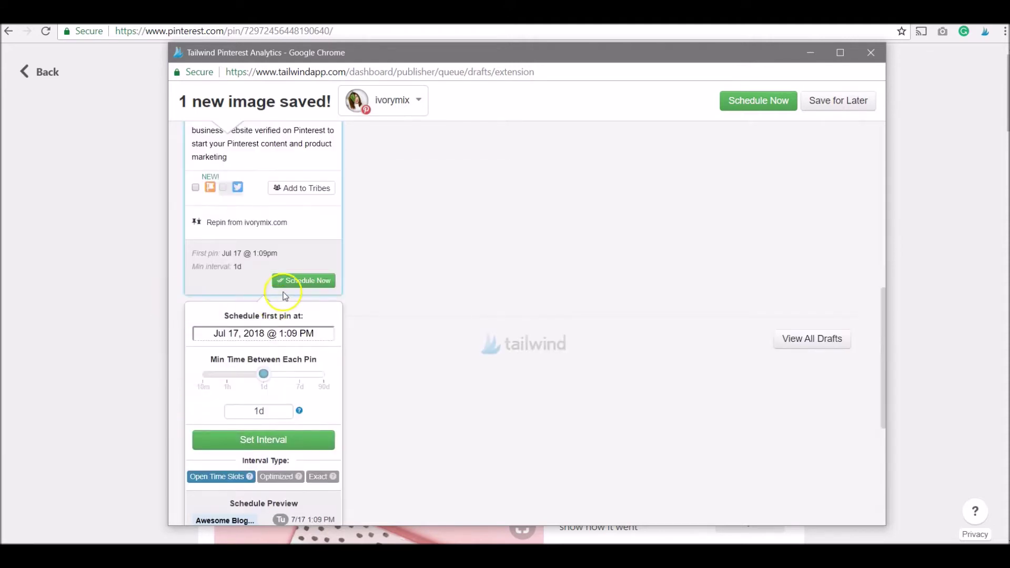
pyautogui.scroll(-3, 330, 318)
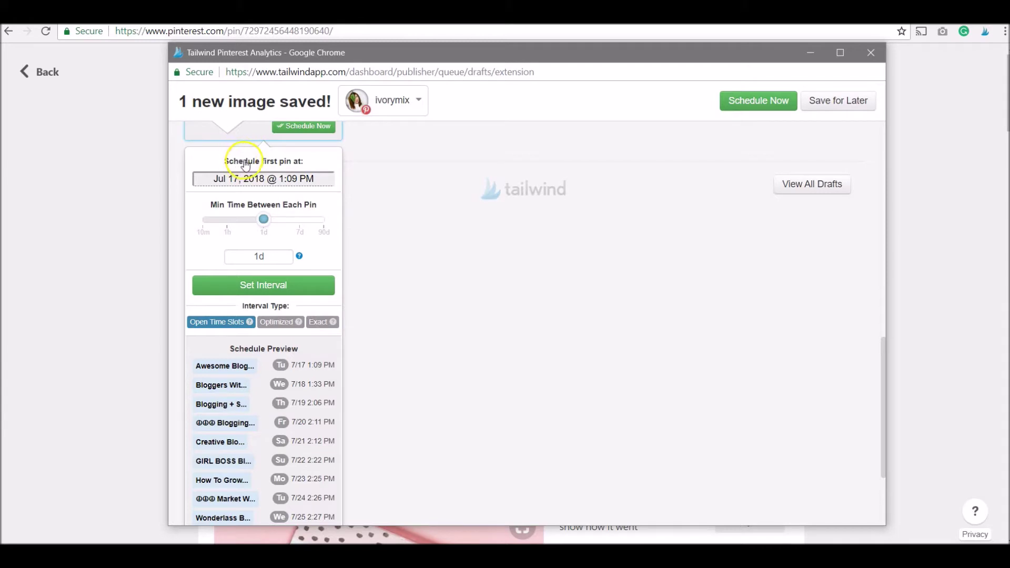
pyautogui.scroll(5, 247, 168)
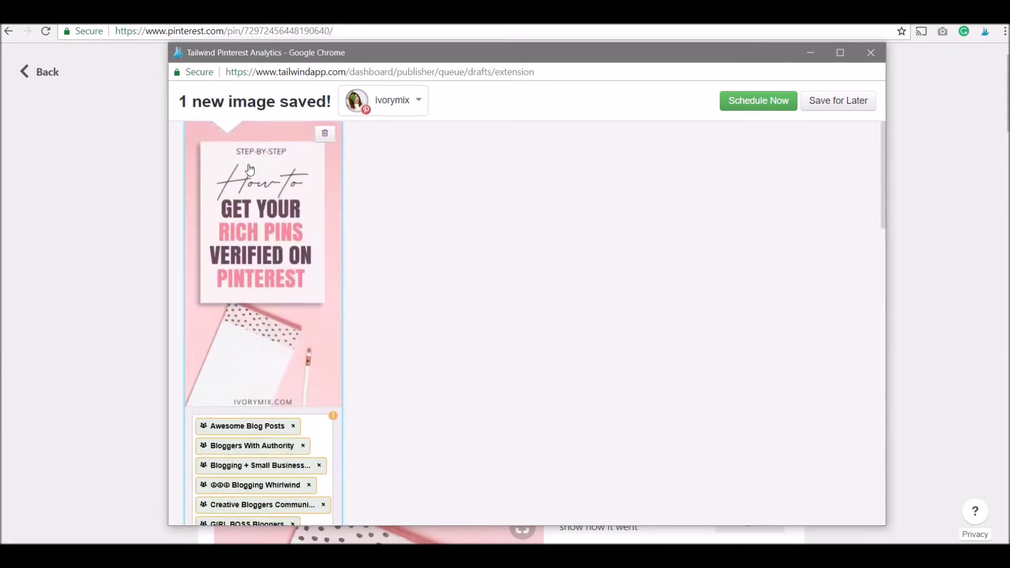
pyautogui.scroll(-8, 255, 284)
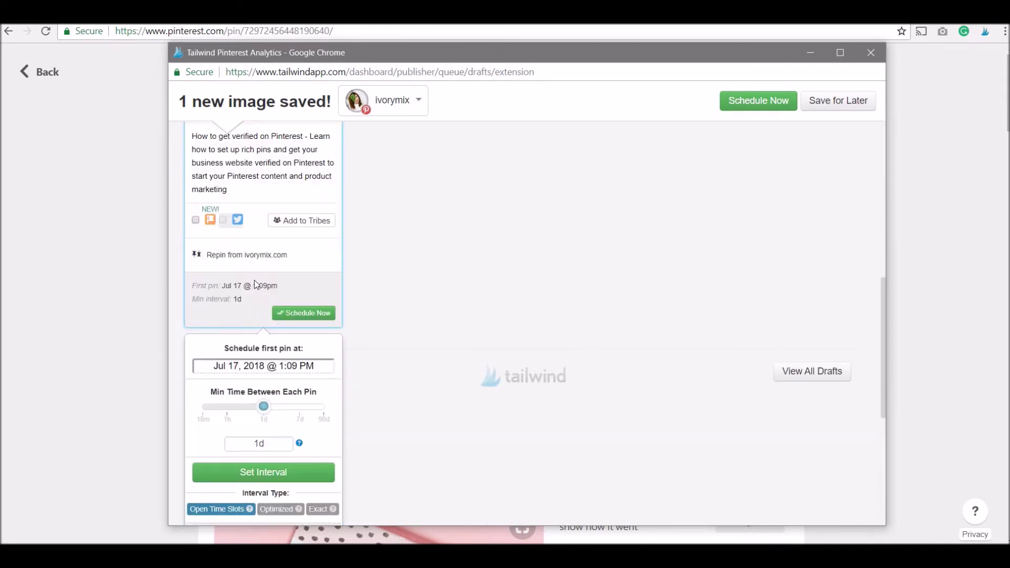
pyautogui.scroll(-3, 255, 280)
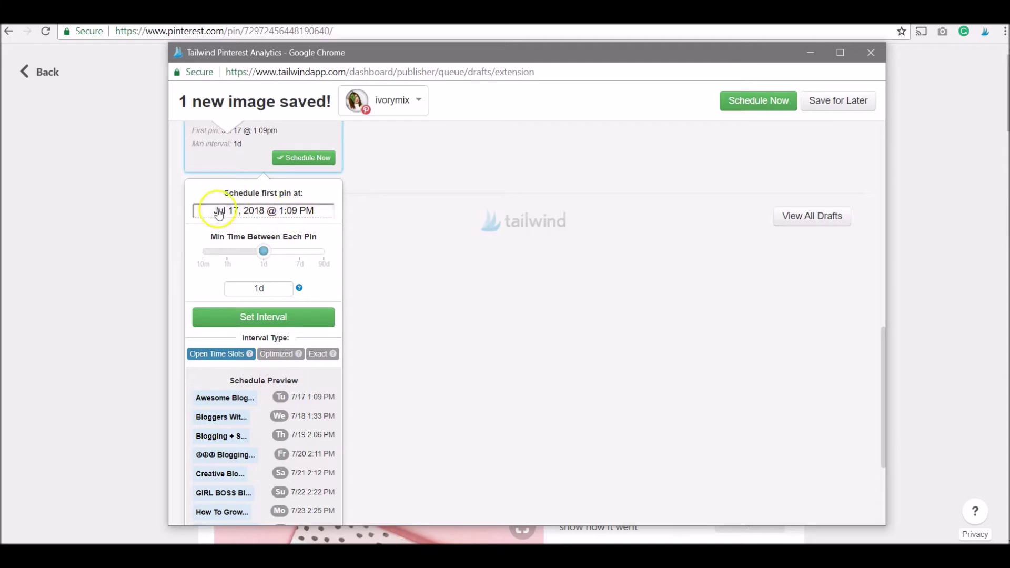
pyautogui.click(246, 217)
pyautogui.click(265, 259)
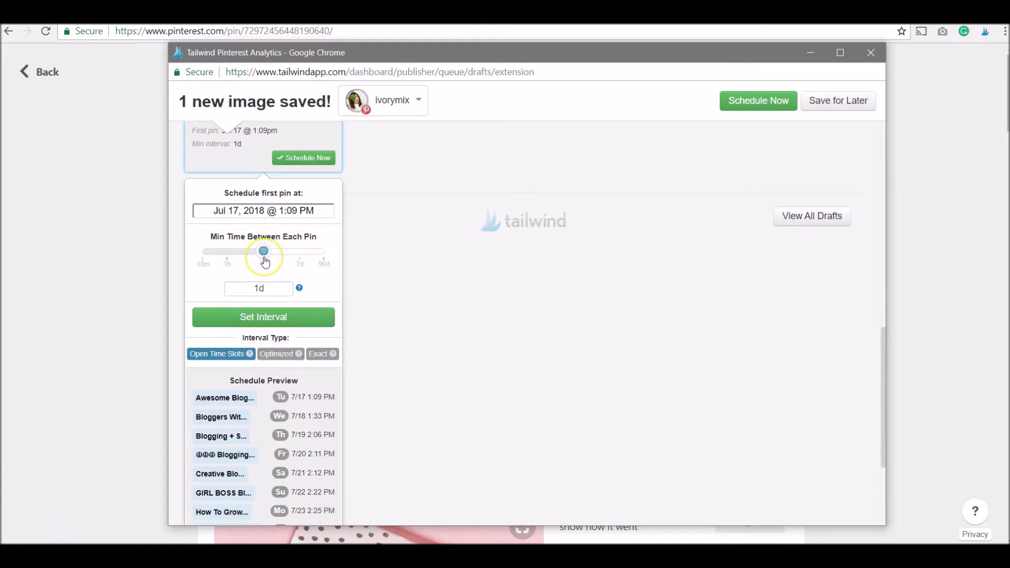
# Try 1h and 1.5h gaps between pins, then settle on a 23.5h minimum interval.
pyautogui.moveTo(264, 262); pyautogui.dragTo(229, 259)
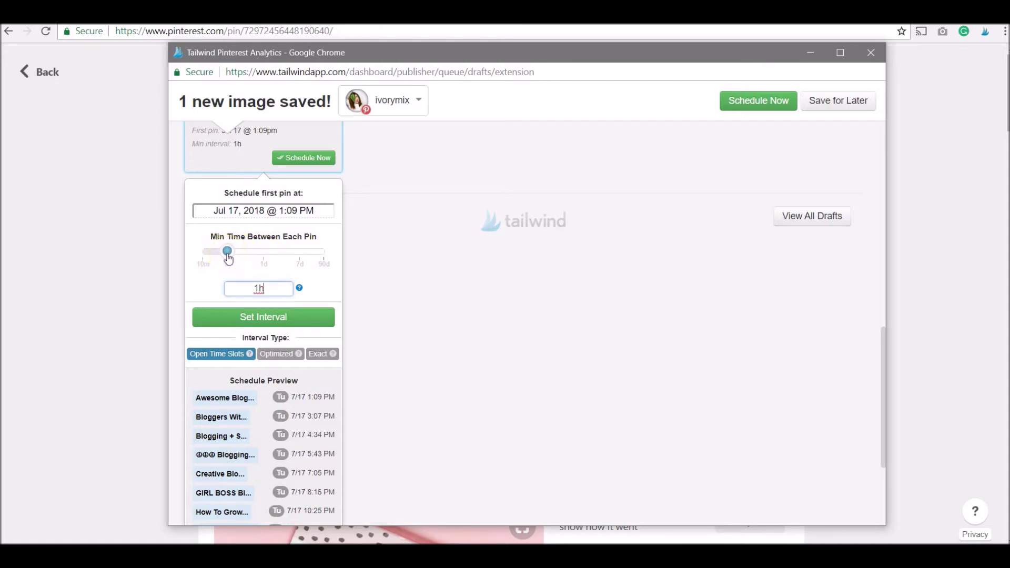
pyautogui.click(226, 384)
pyautogui.moveTo(227, 254); pyautogui.dragTo(300, 258)
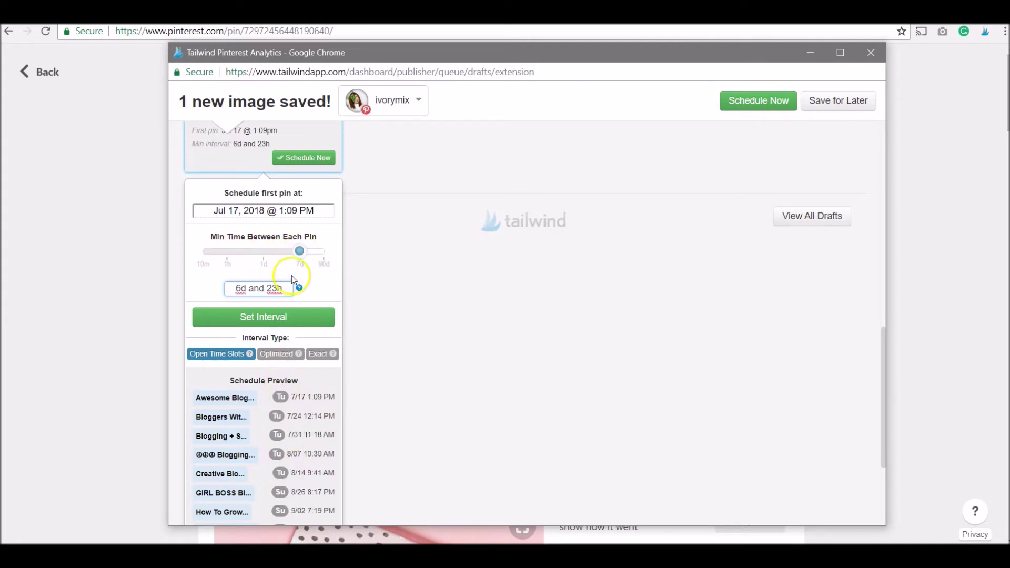
pyautogui.moveTo(300, 254); pyautogui.dragTo(262, 259)
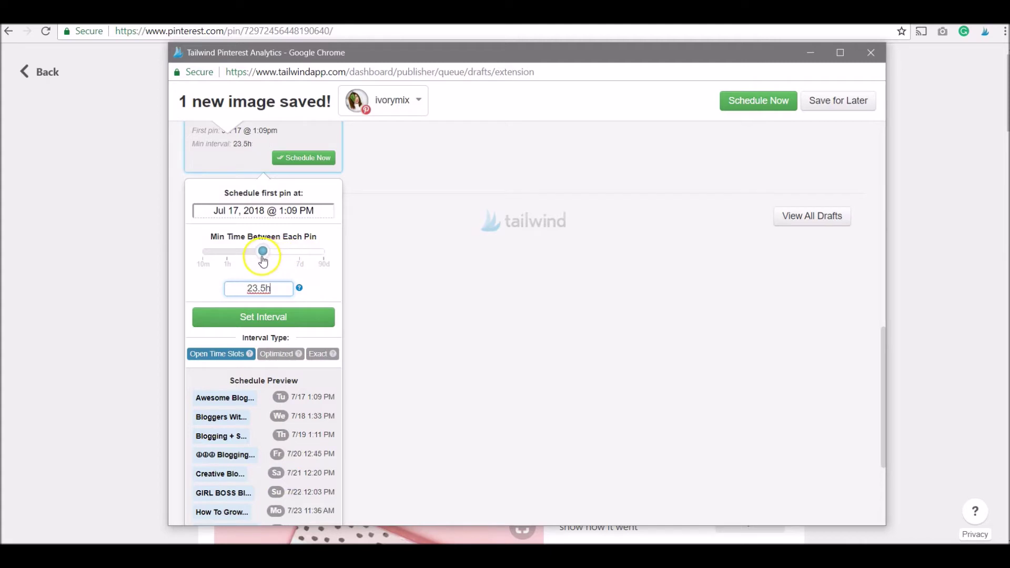
pyautogui.click(256, 317)
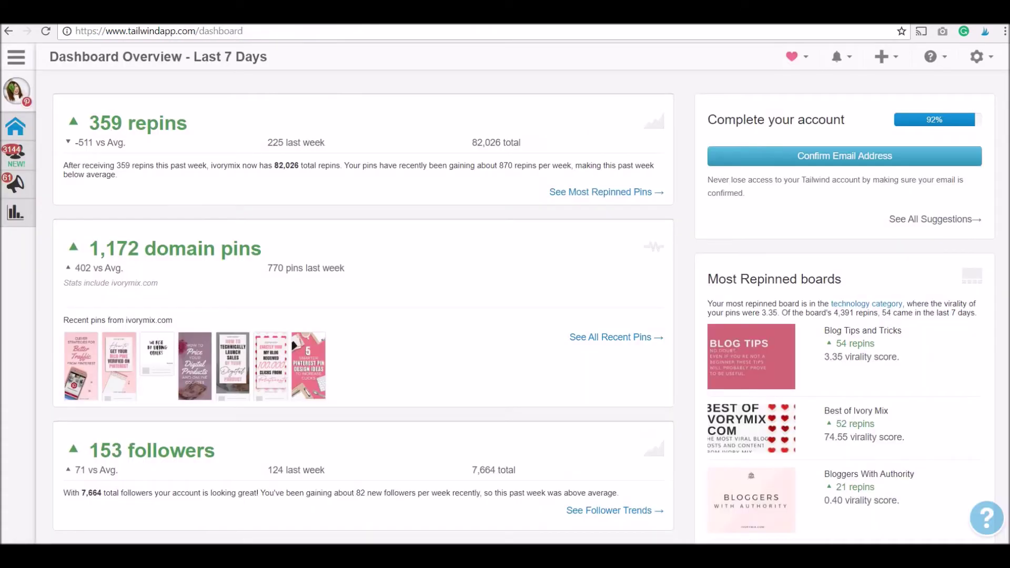
pyautogui.moveTo(16, 232)
pyautogui.click(47, 182)
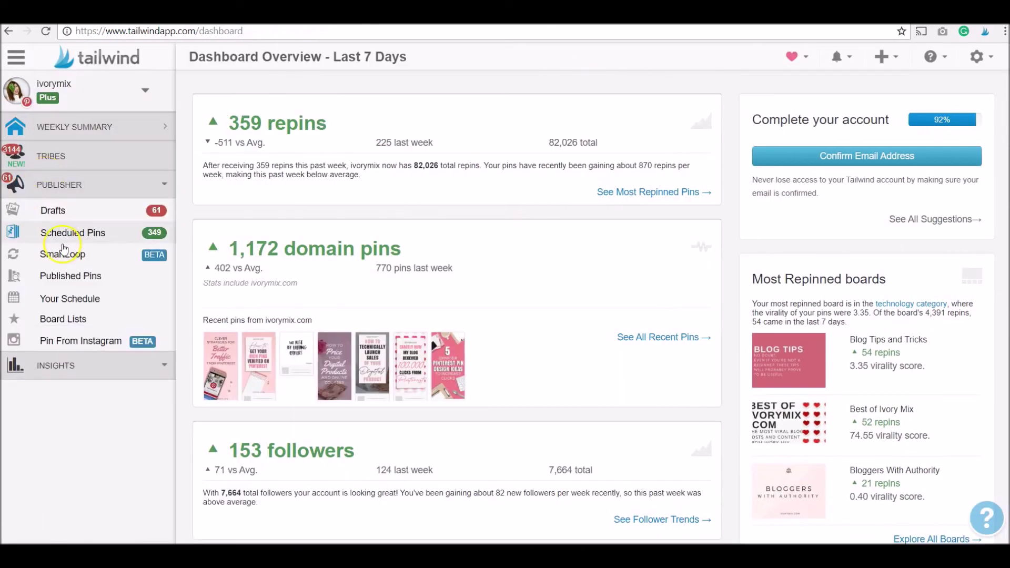
pyautogui.click(66, 239)
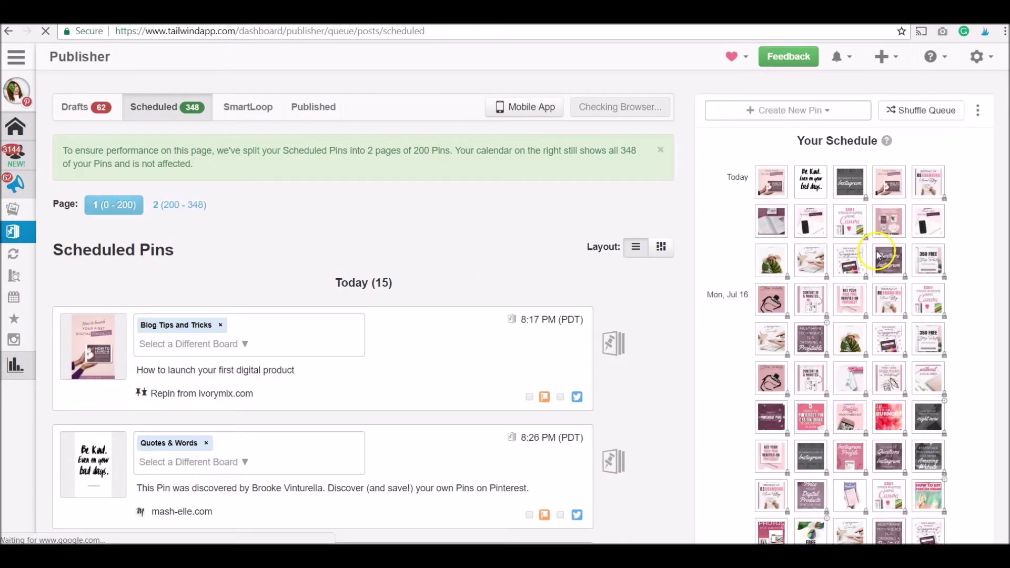
pyautogui.scroll(-7, 876, 252)
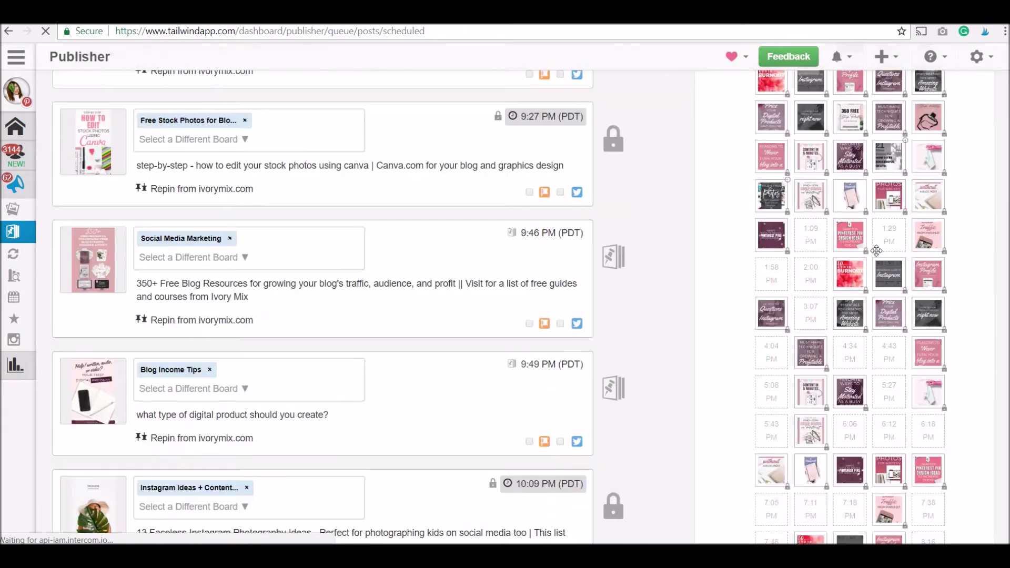
pyautogui.scroll(-5, 876, 251)
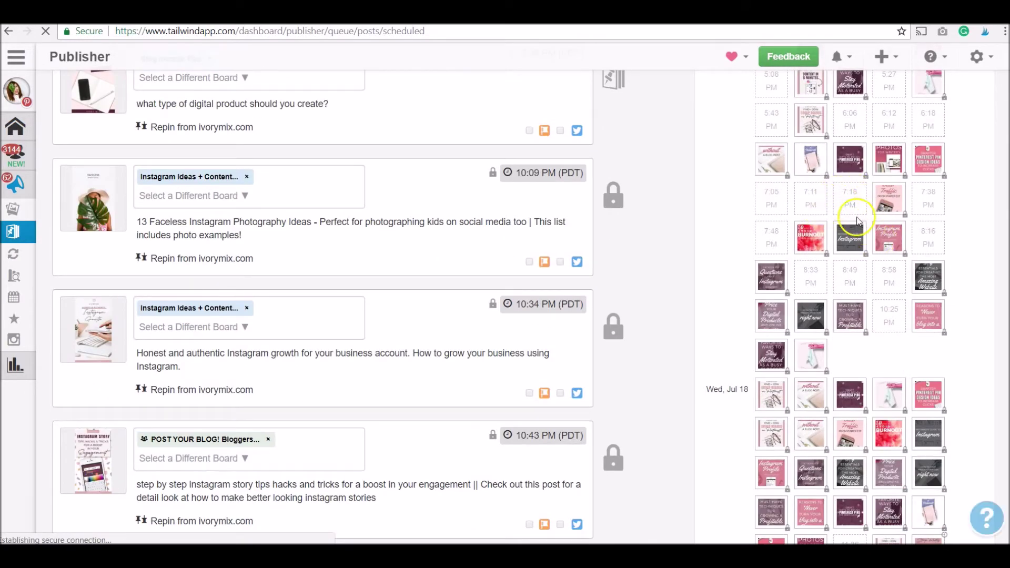
pyautogui.moveTo(885, 206)
pyautogui.scroll(-5, 885, 206)
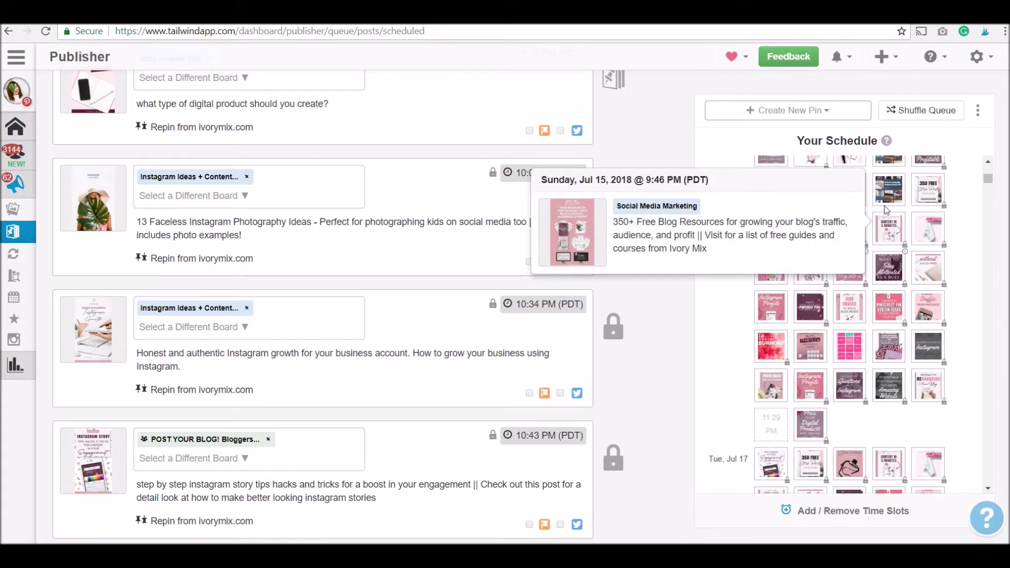
pyautogui.moveTo(885, 206); pyautogui.dragTo(770, 234)
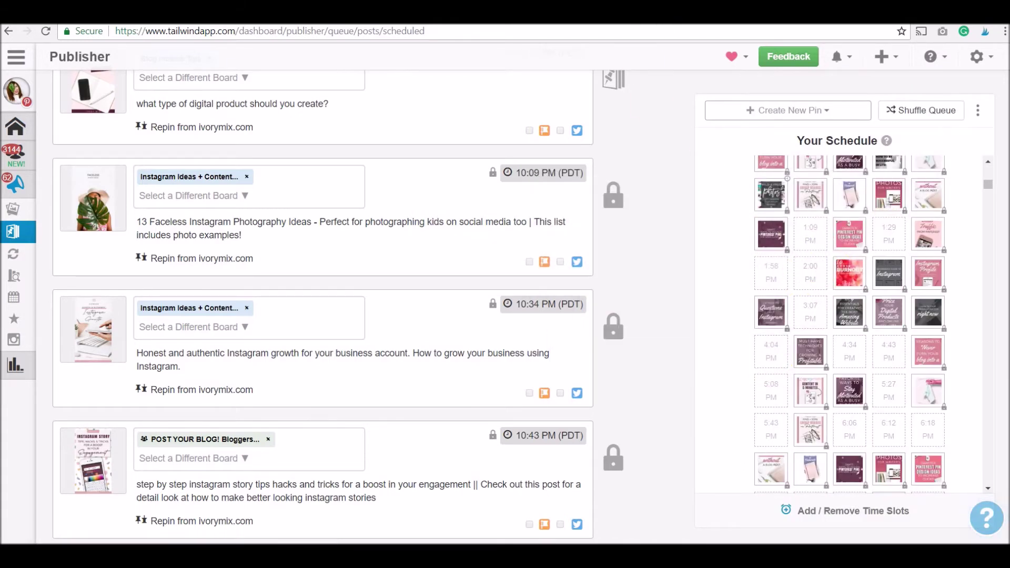
pyautogui.moveTo(305, 557)
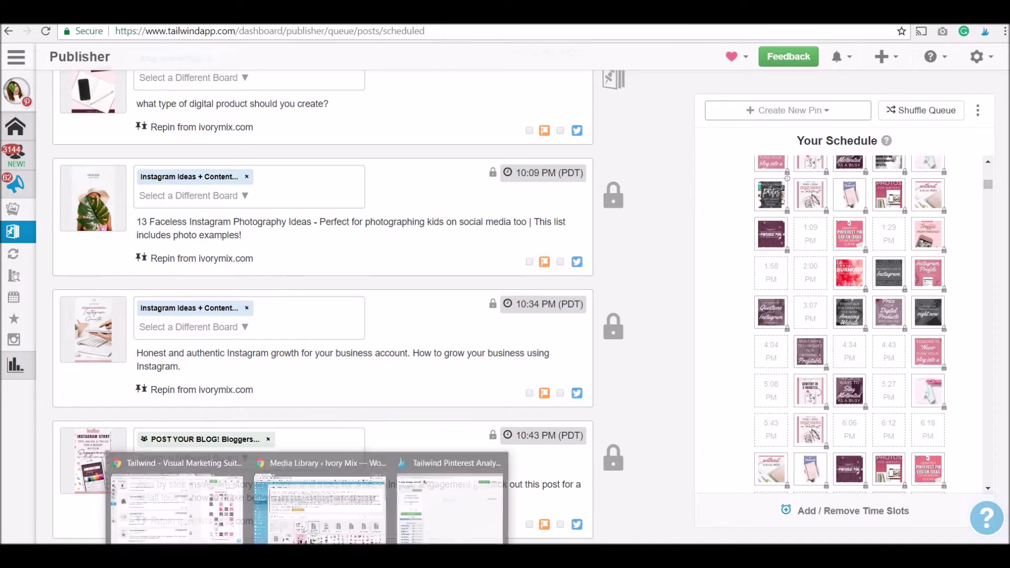
pyautogui.click(439, 508)
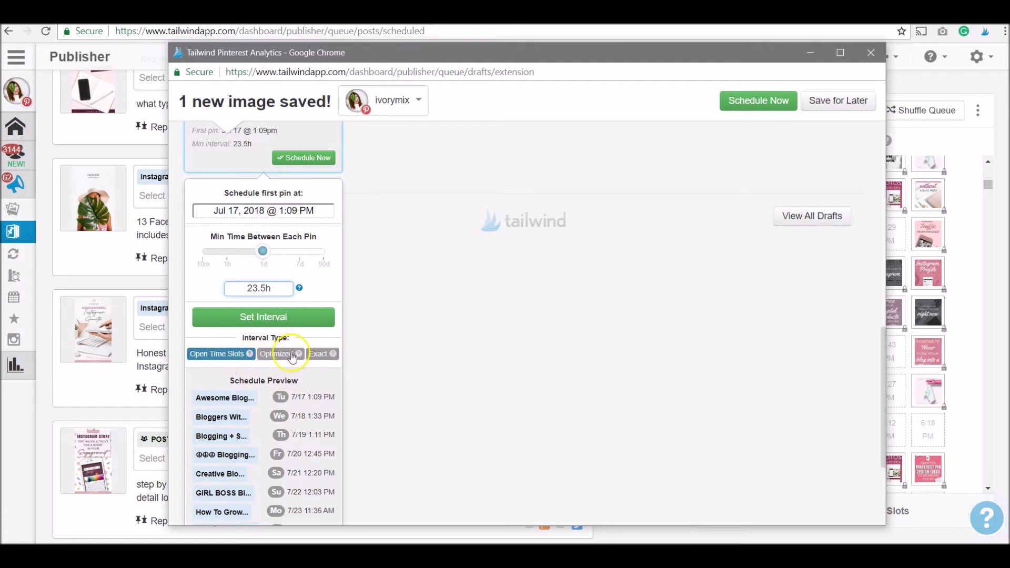
# Keep Open Time Slots as the interval type and set a 1d 2h minimum gap between pins.
pyautogui.click(323, 360)
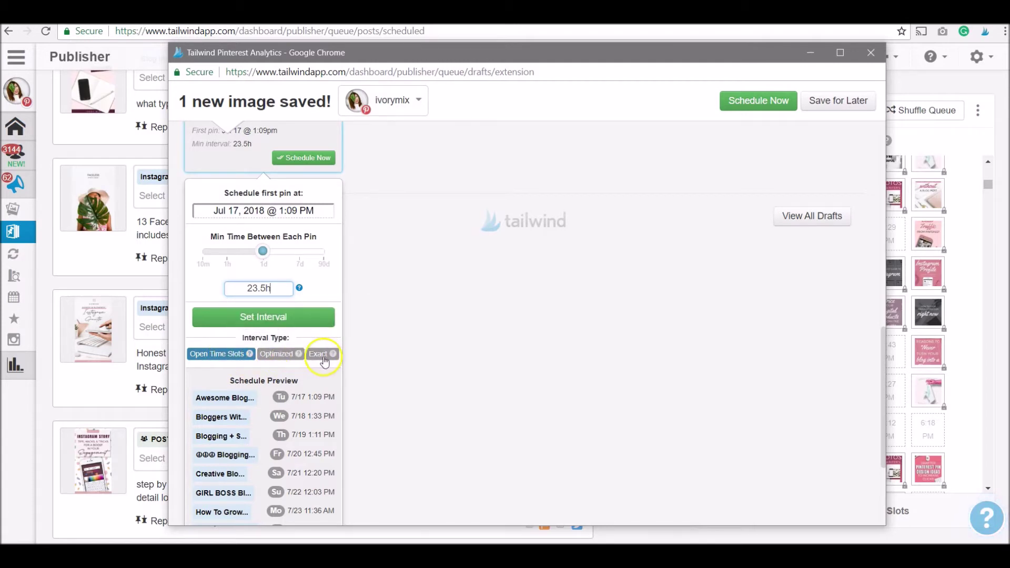
pyautogui.moveTo(299, 356)
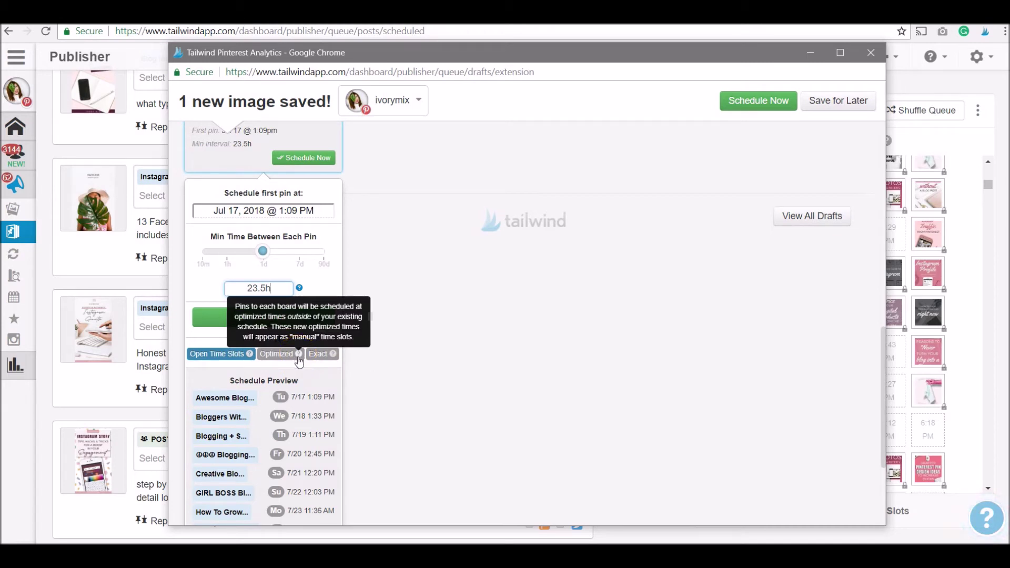
pyautogui.click(334, 355)
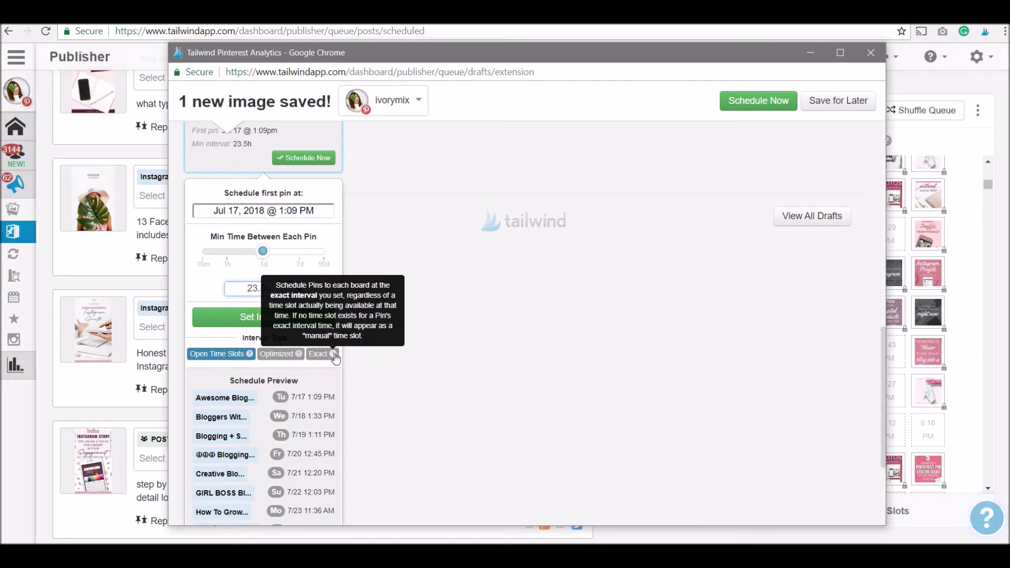
pyautogui.click(253, 368)
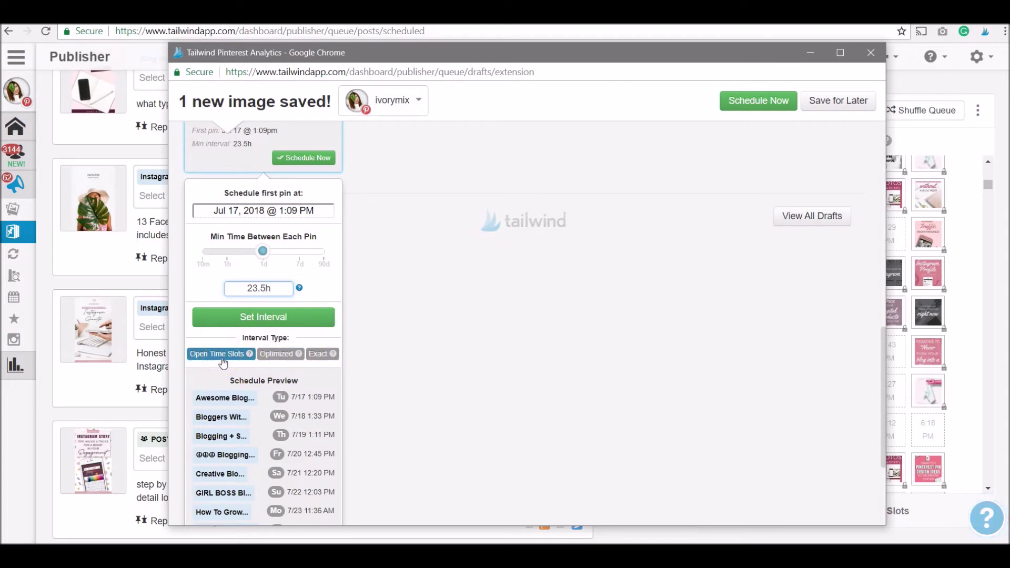
pyautogui.click(263, 252)
pyautogui.click(261, 259)
pyautogui.moveTo(260, 263); pyautogui.dragTo(263, 254)
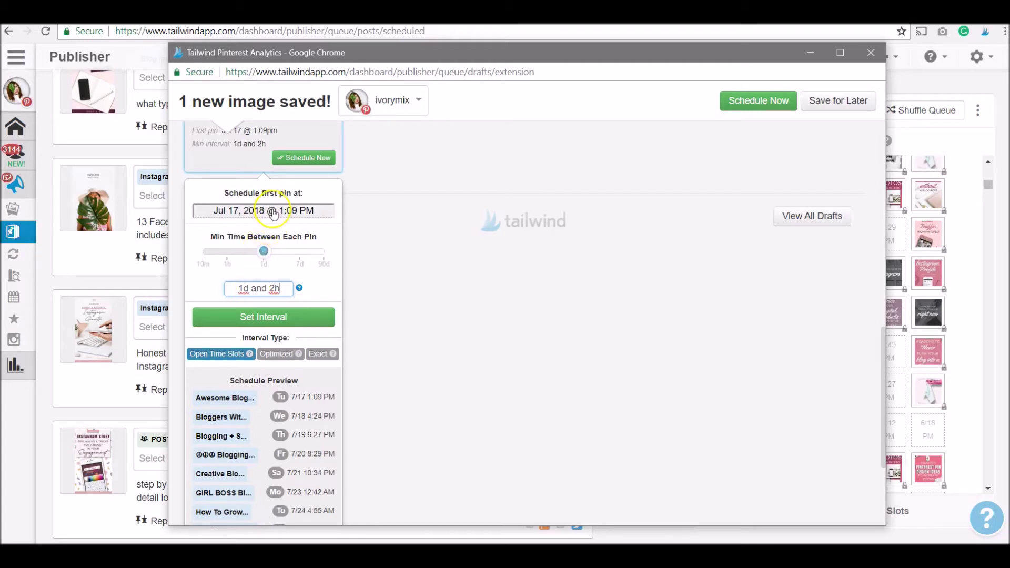
# Set the first pin's date to July 21, 2018.
pyautogui.click(232, 216)
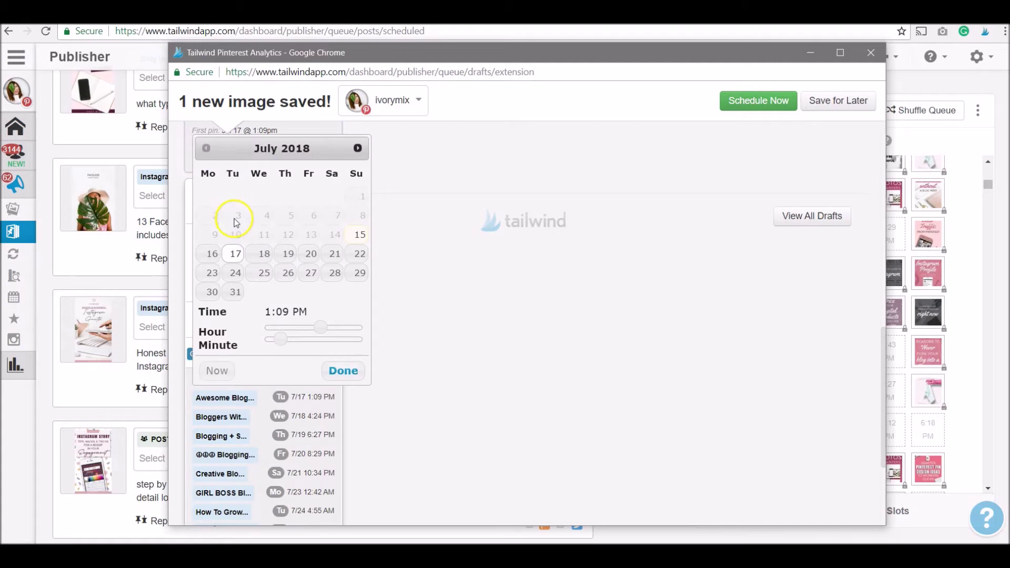
pyautogui.click(334, 258)
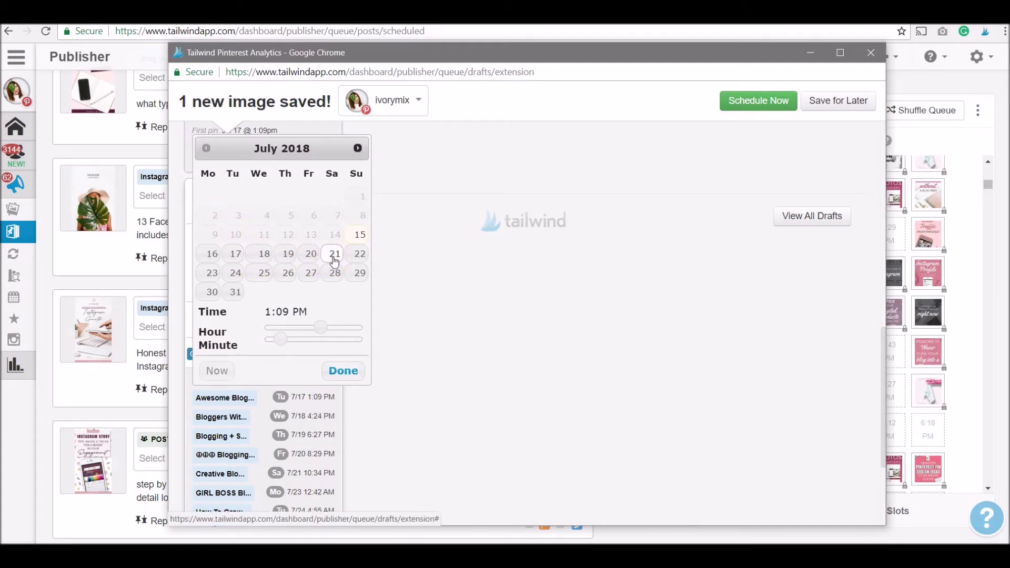
pyautogui.click(343, 371)
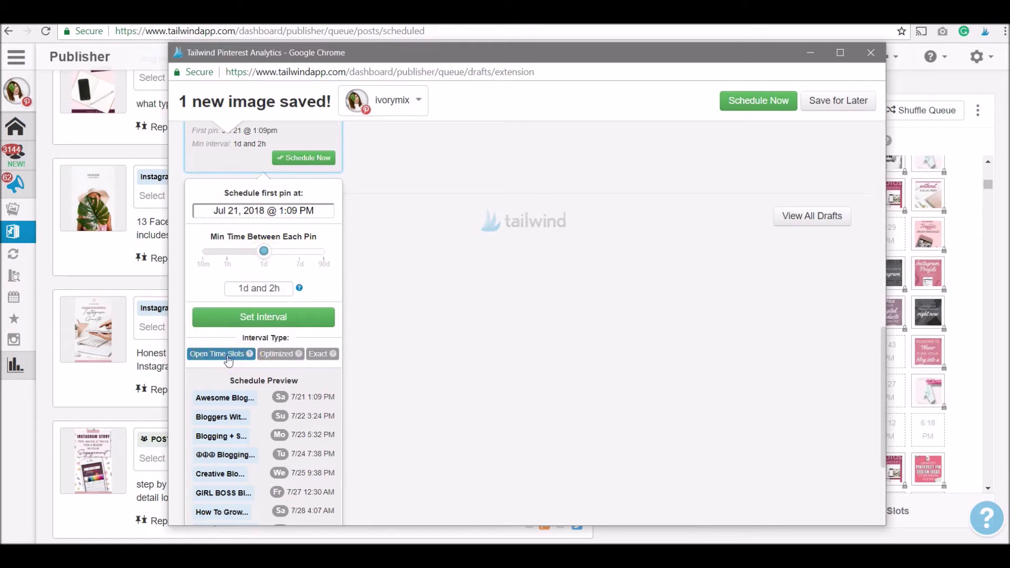
# Apply the 1d 2h interval, schedule the pin to all 14 boards, and reload the queue.
pyautogui.scroll(-3, 255, 384)
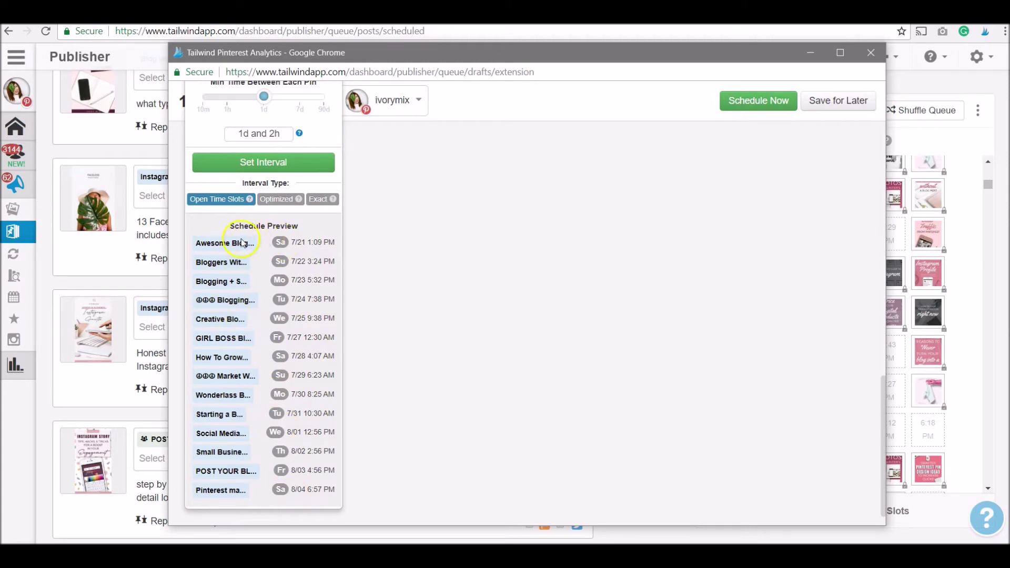
pyautogui.scroll(10, 243, 245)
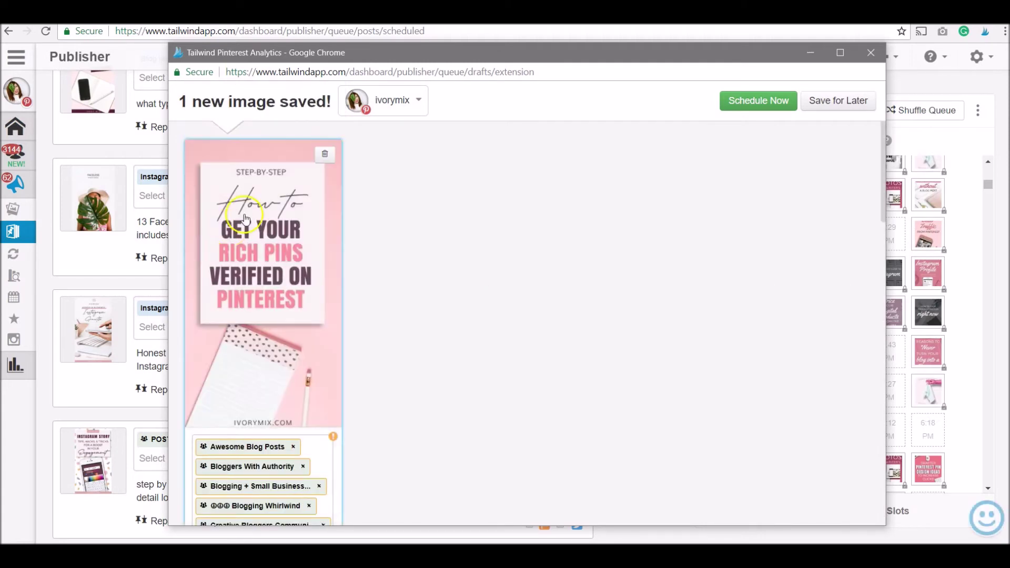
pyautogui.scroll(-6, 246, 263)
pyautogui.scroll(-4, 246, 263)
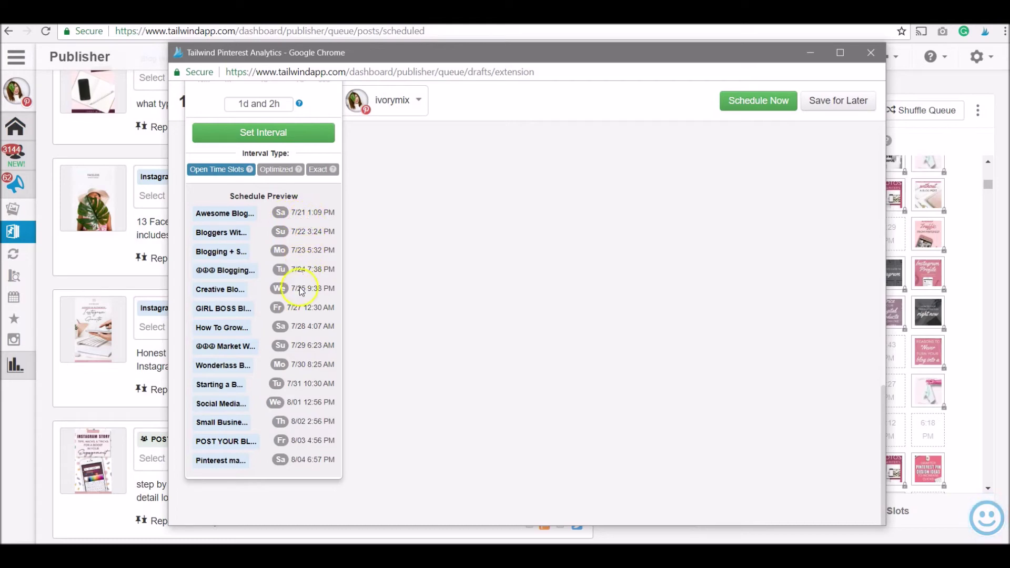
pyautogui.scroll(8, 301, 291)
pyautogui.scroll(-2, 301, 291)
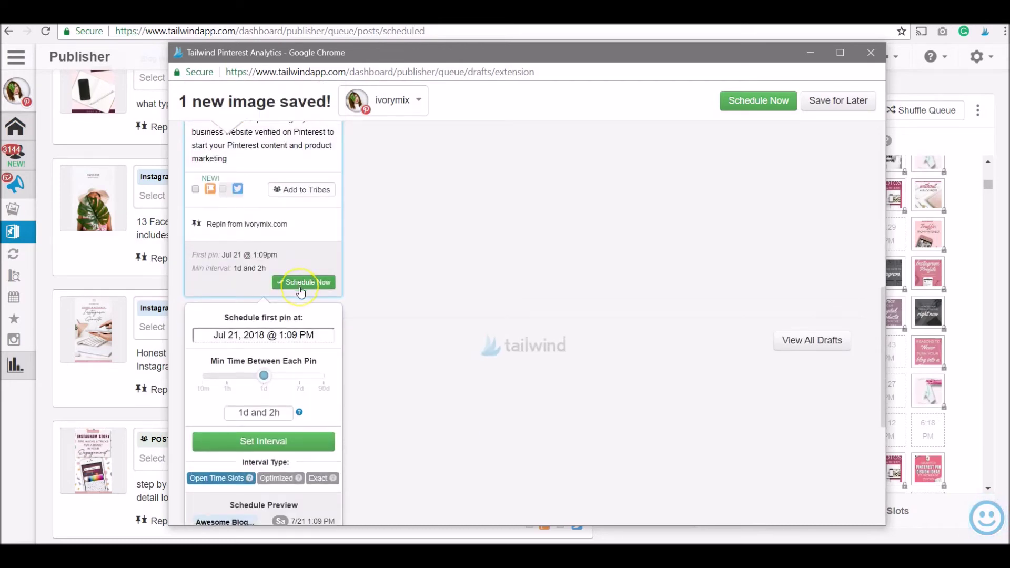
pyautogui.scroll(-3, 301, 291)
pyautogui.click(263, 288)
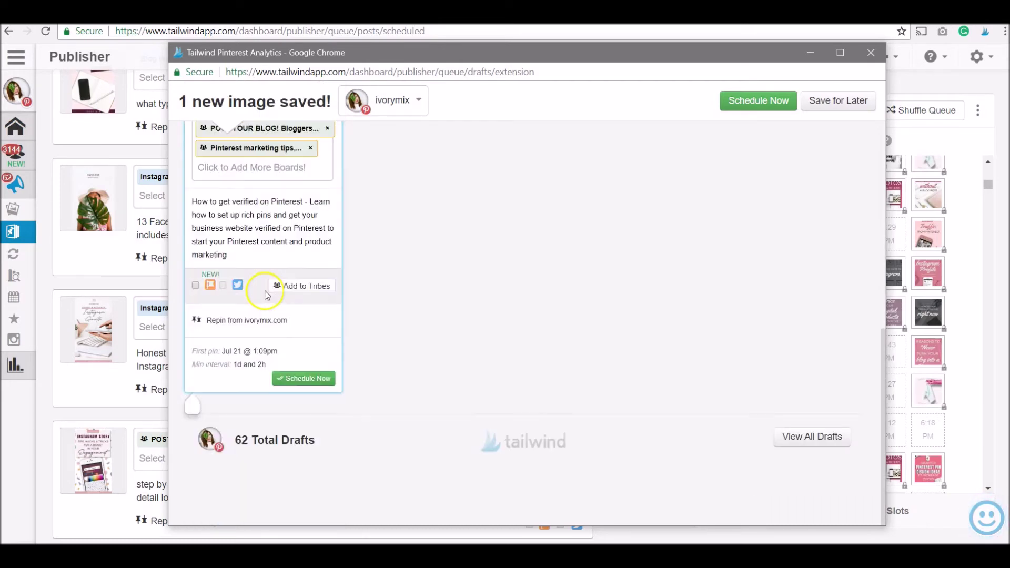
pyautogui.click(297, 379)
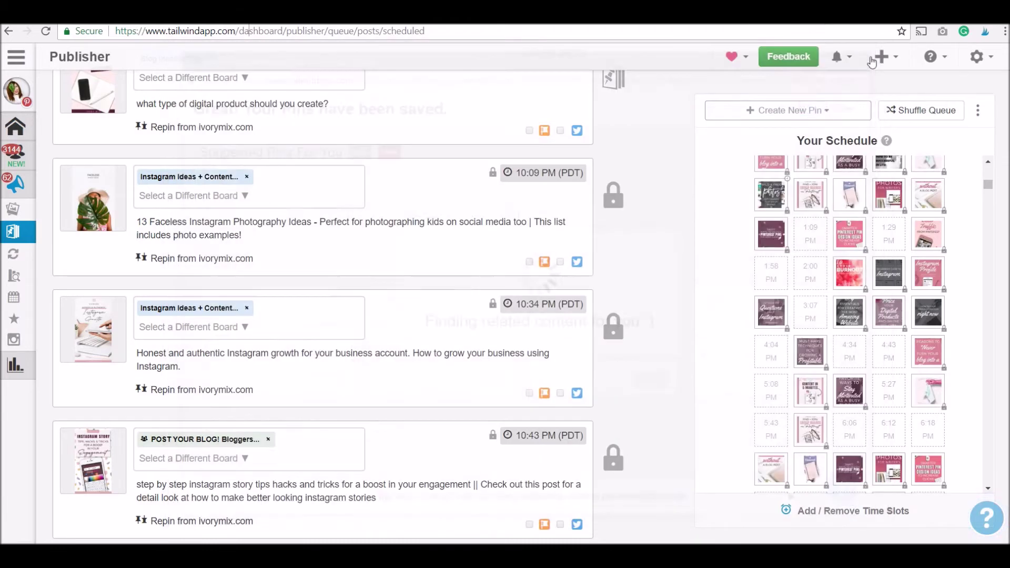
pyautogui.click(871, 52)
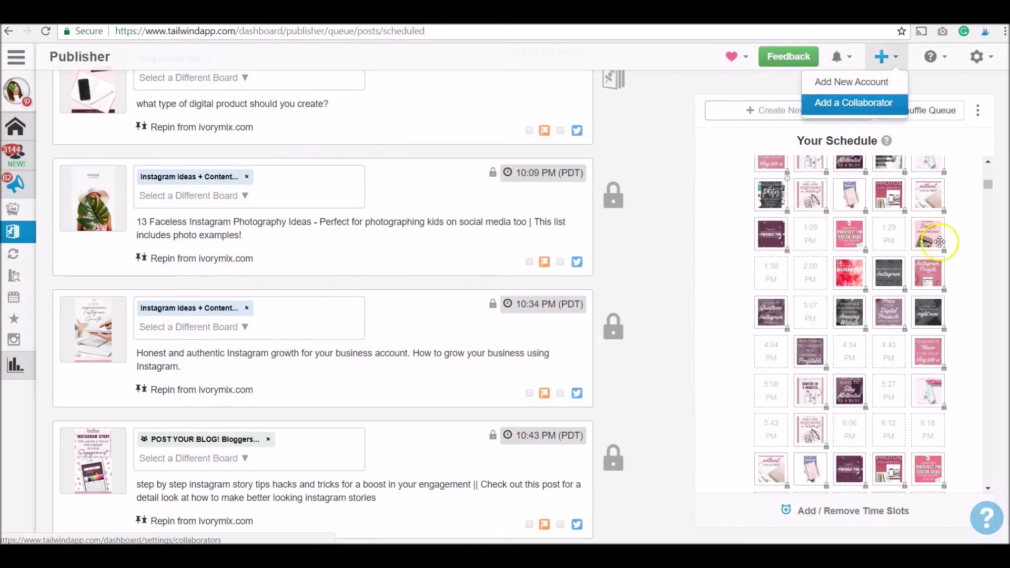
pyautogui.click(46, 30)
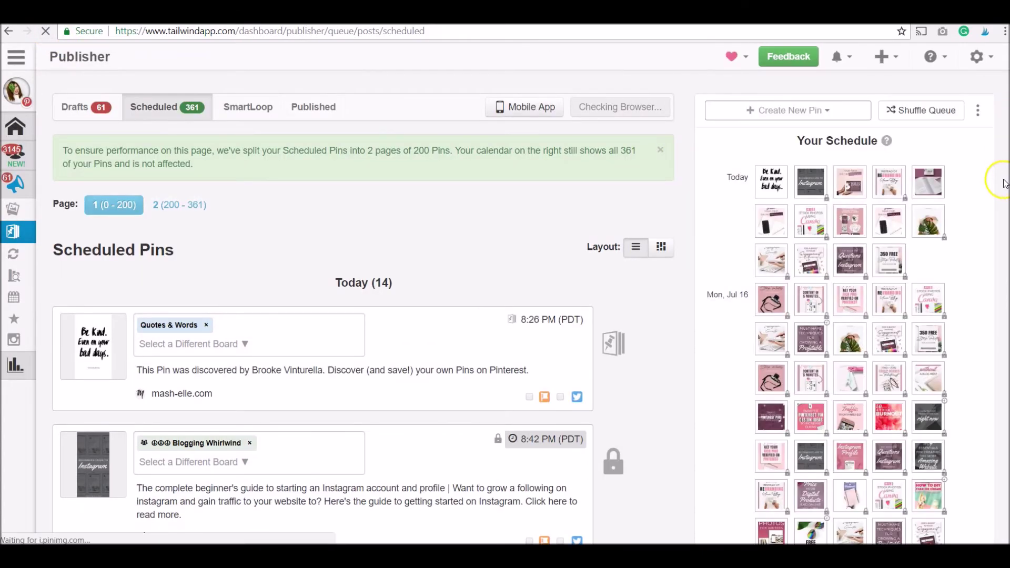
# Inspect the locked verification pins in the schedule grid, including Awesome Blog Posts on Jul 21 at 1:09 PM.
pyautogui.scroll(-10, 734, 224)
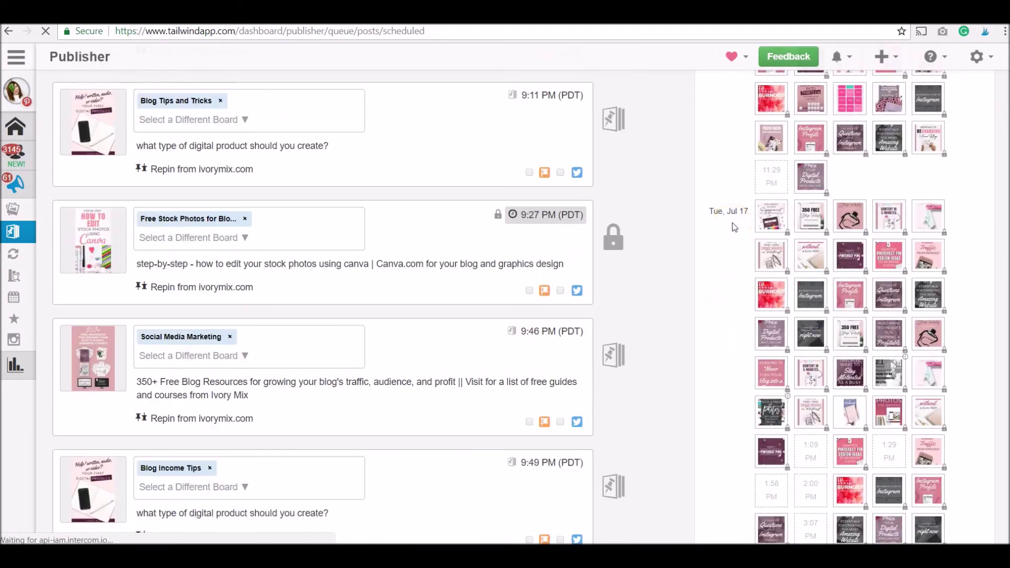
pyautogui.scroll(-15, 733, 224)
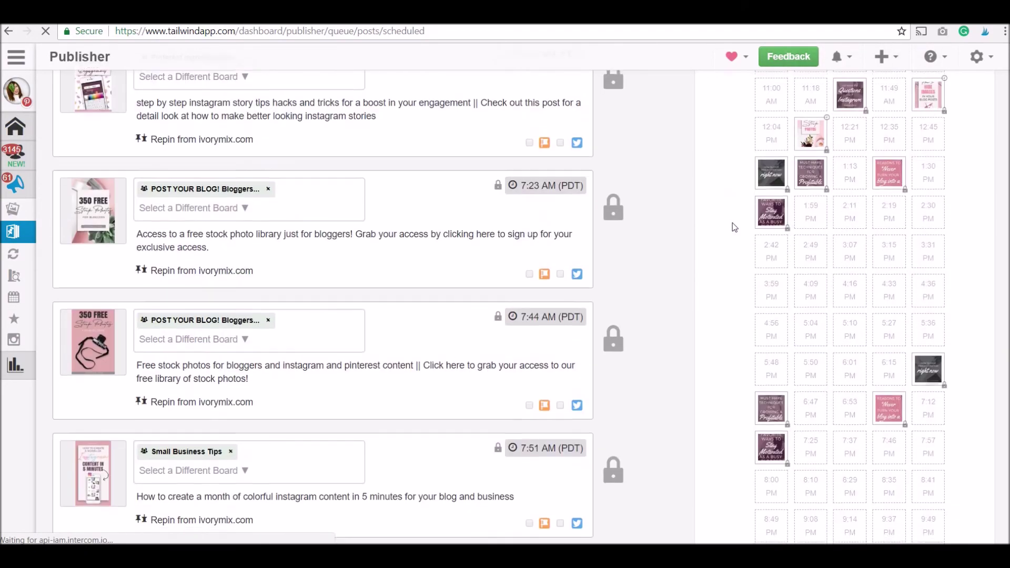
pyautogui.scroll(-15, 734, 227)
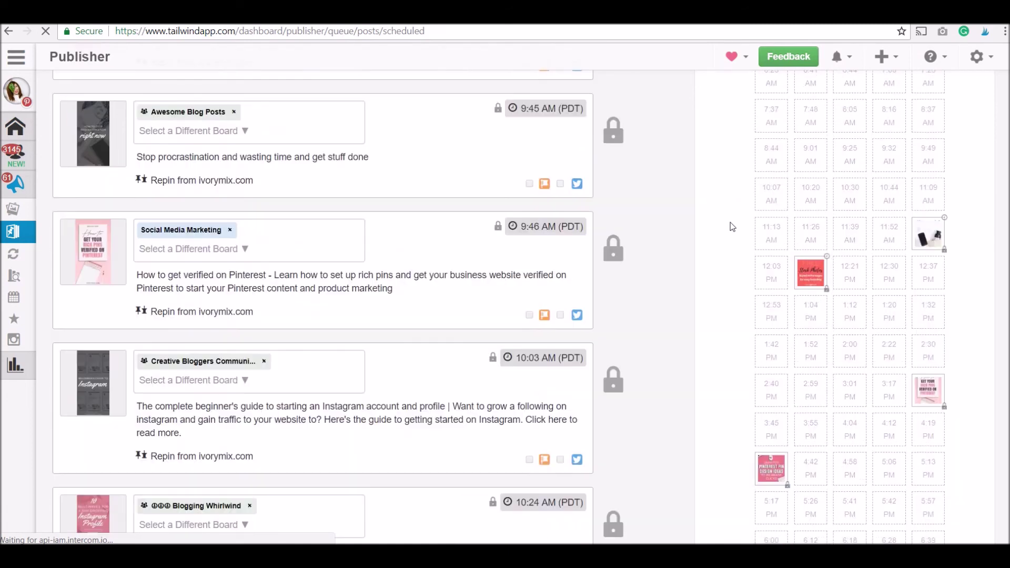
pyautogui.scroll(10, 732, 227)
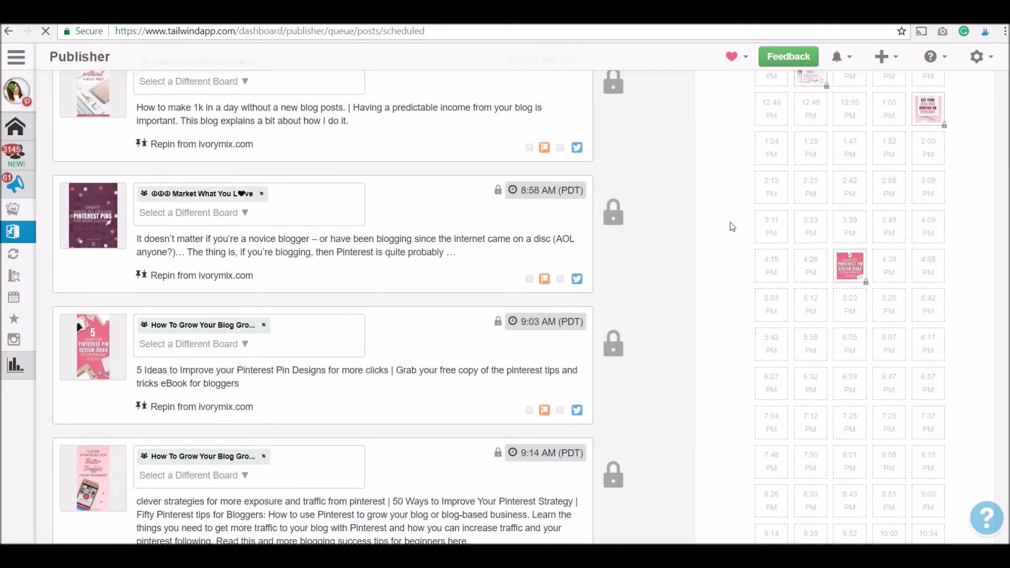
pyautogui.scroll(5, 732, 227)
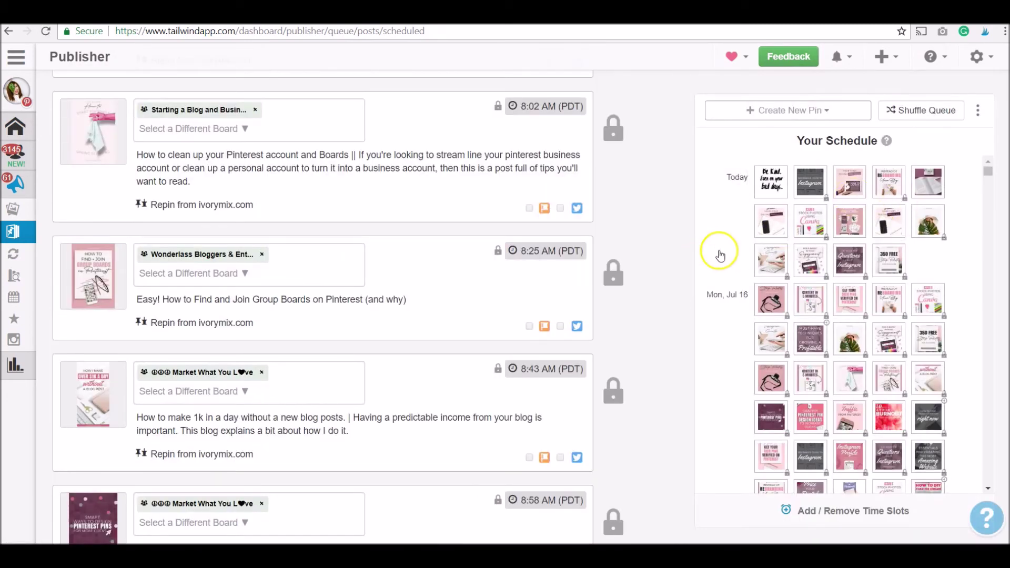
pyautogui.scroll(-10, 706, 332)
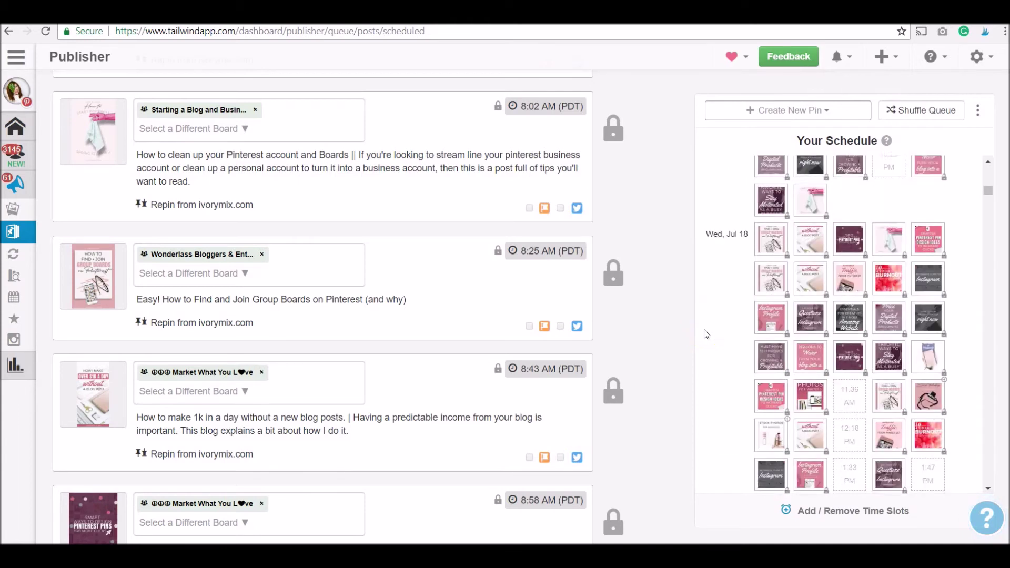
pyautogui.scroll(-10, 707, 334)
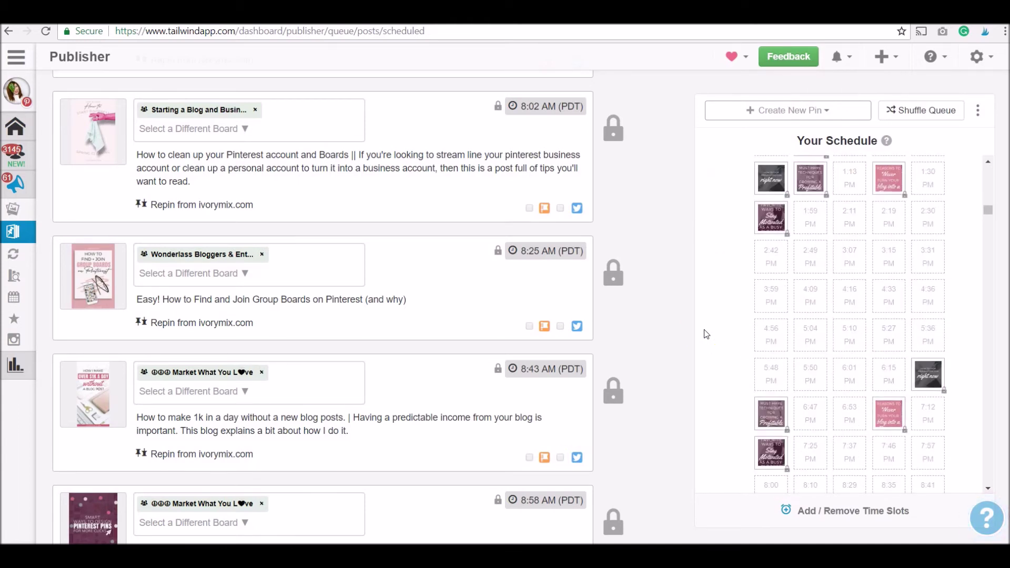
pyautogui.scroll(-5, 707, 334)
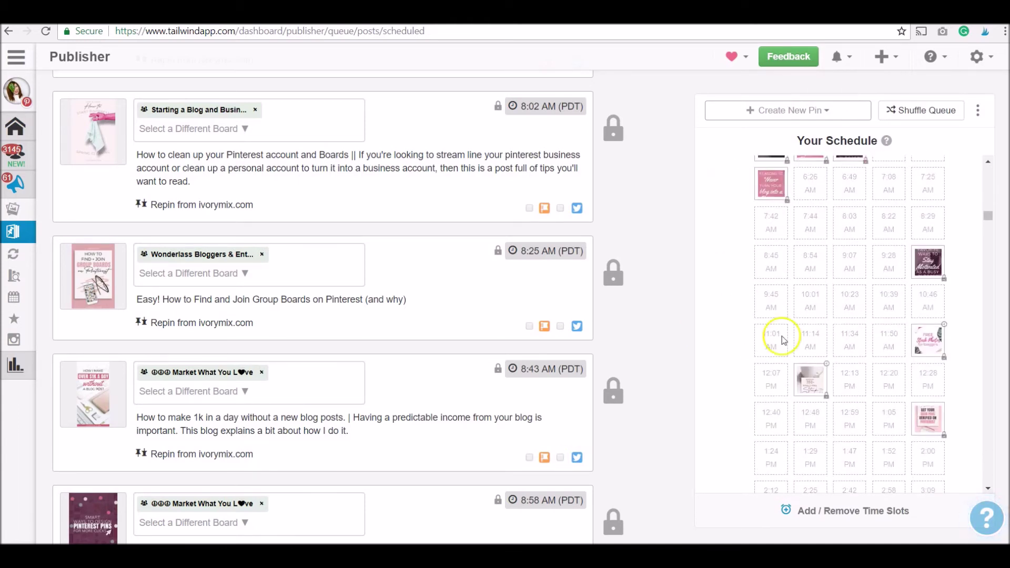
pyautogui.moveTo(943, 438)
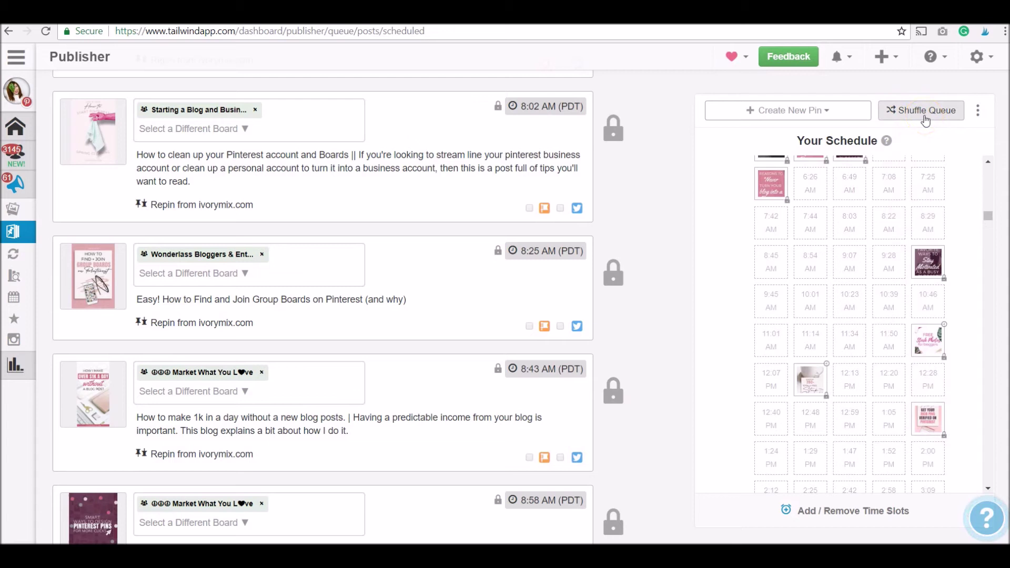
pyautogui.click(947, 280)
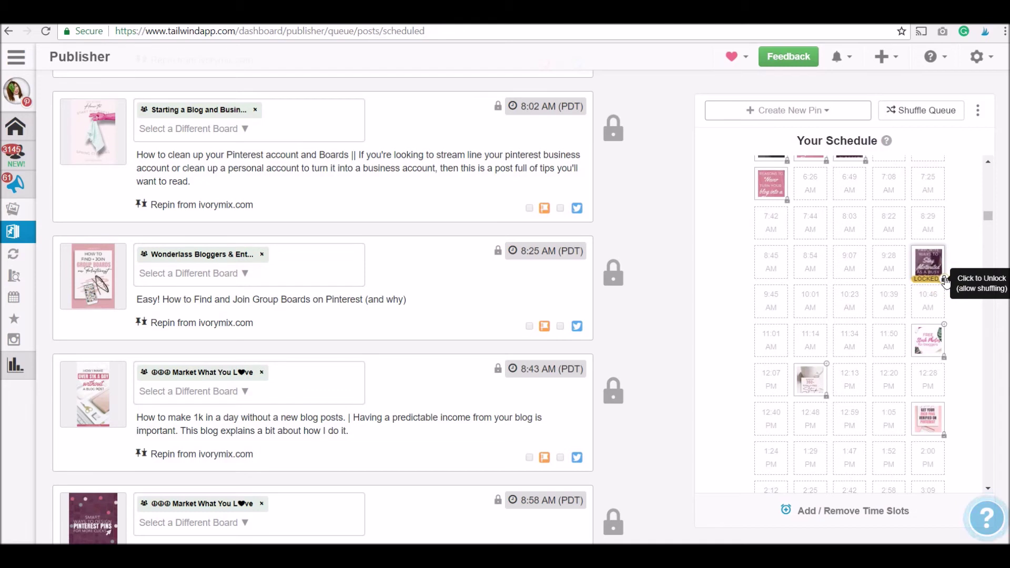
pyautogui.click(919, 425)
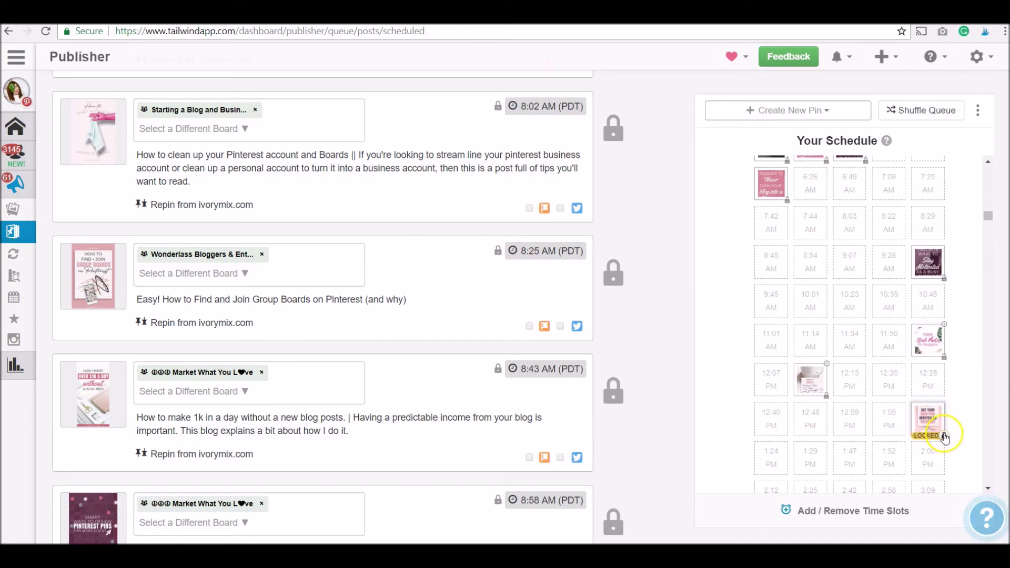
pyautogui.click(919, 425)
# Confirm the Jul 22 3:24 PM verification pin is locked and cannot be moved.
pyautogui.moveTo(921, 425)
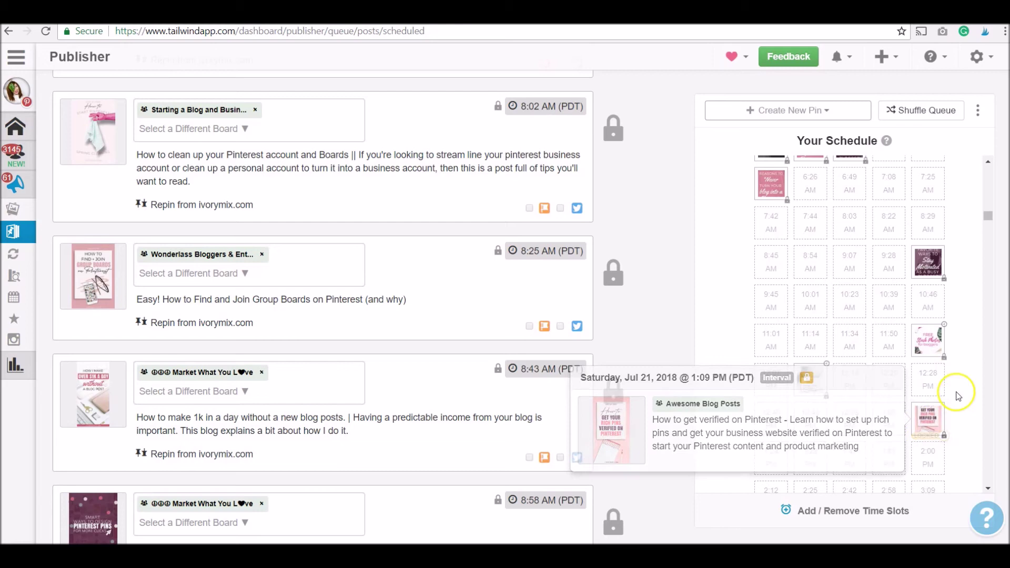
pyautogui.scroll(-10, 957, 395)
pyautogui.scroll(-6, 958, 395)
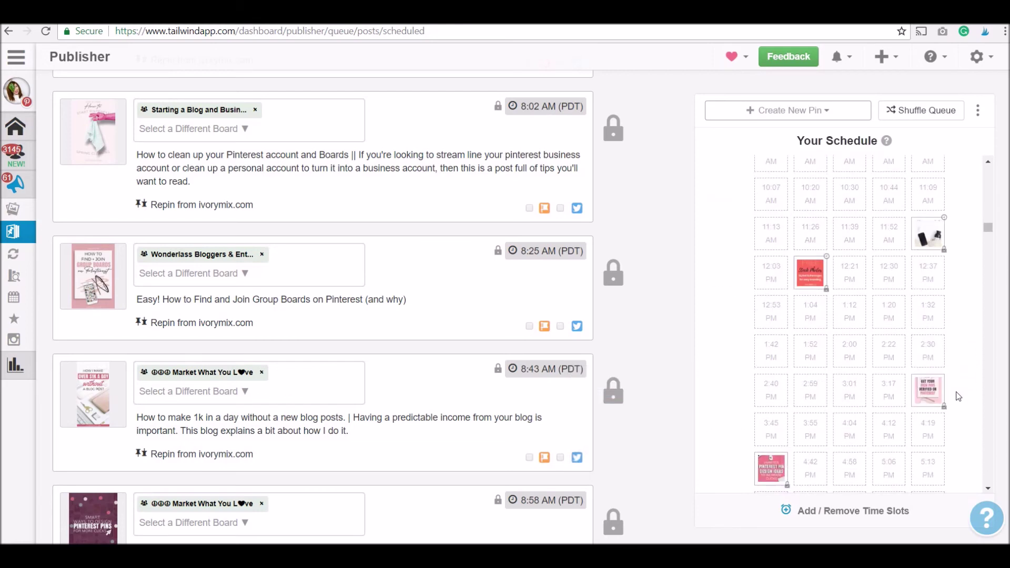
pyautogui.click(924, 398)
pyautogui.moveTo(924, 398)
pyautogui.mouseDown()
pyautogui.moveTo(733, 372)
pyautogui.moveTo(936, 385)
pyautogui.mouseUp()
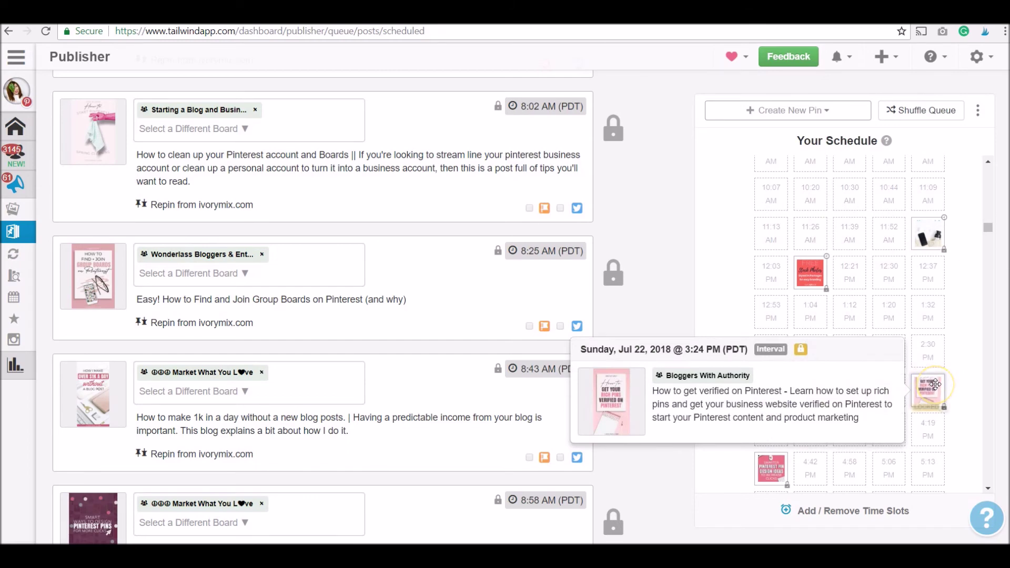
# Confirm the Jul 23 5:32 PM pin is likewise locked, then return to the ivorymix.com Pinterest profile.
pyautogui.scroll(-5, 936, 385)
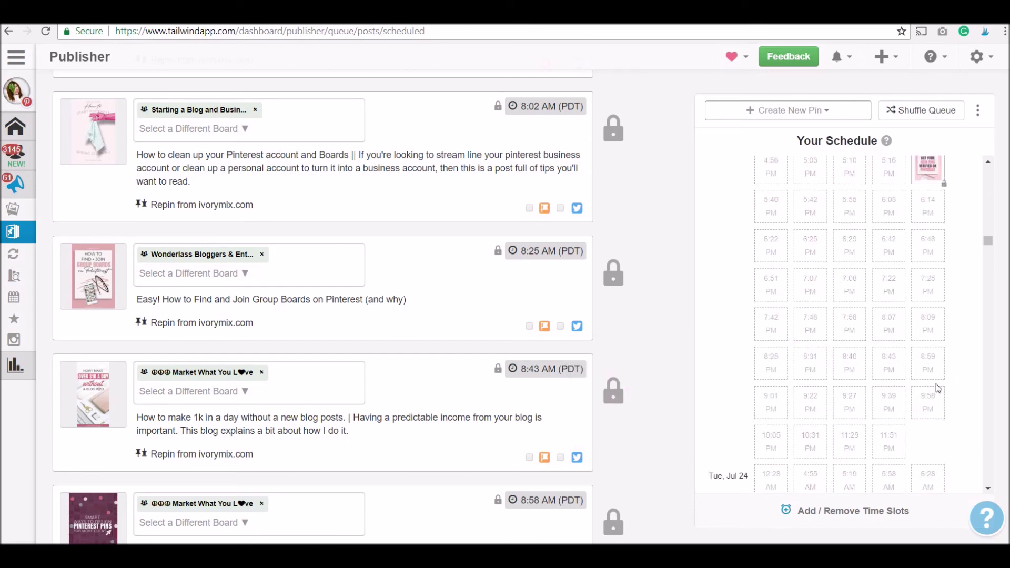
pyautogui.click(937, 374)
pyautogui.moveTo(936, 325)
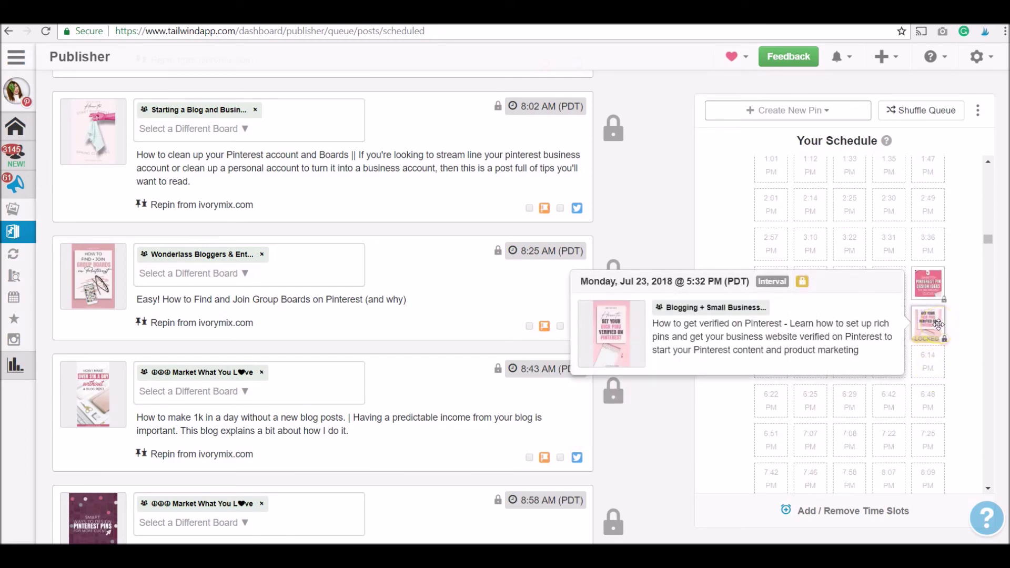
pyautogui.moveTo(939, 325)
pyautogui.mouseDown()
pyautogui.moveTo(725, 314)
pyautogui.moveTo(939, 318)
pyautogui.mouseUp()
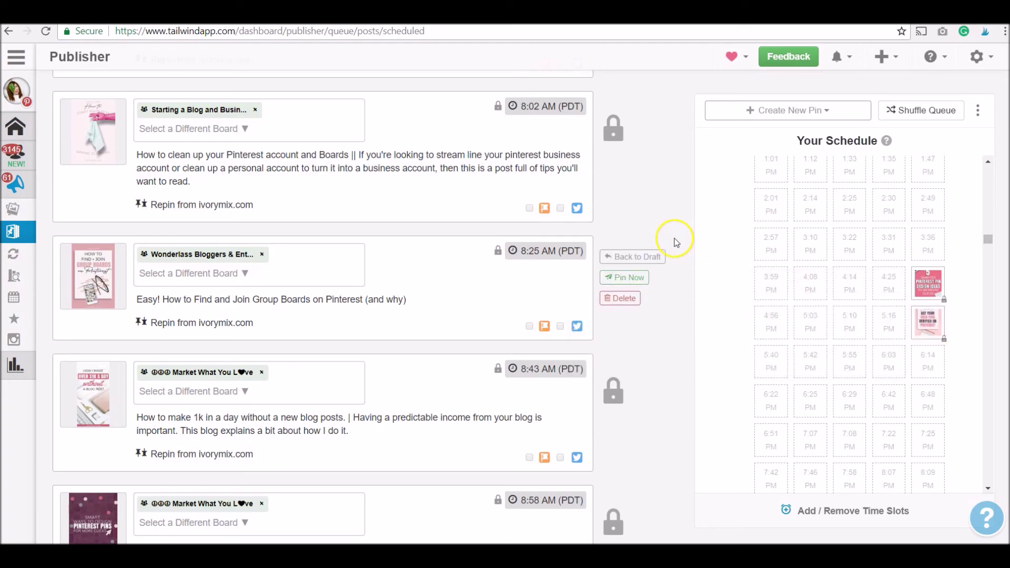
pyautogui.scroll(-15, 677, 252)
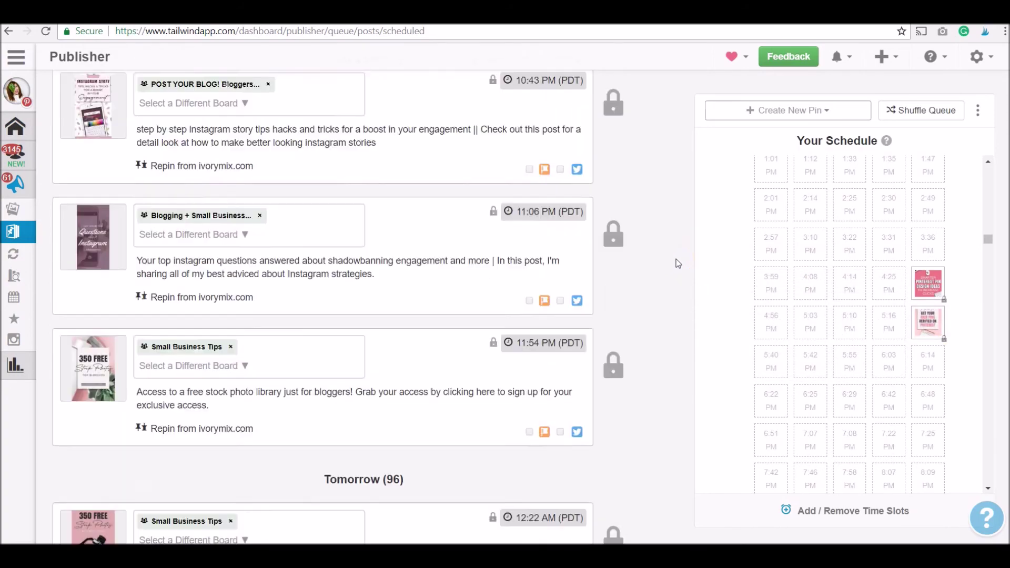
pyautogui.scroll(20, 678, 263)
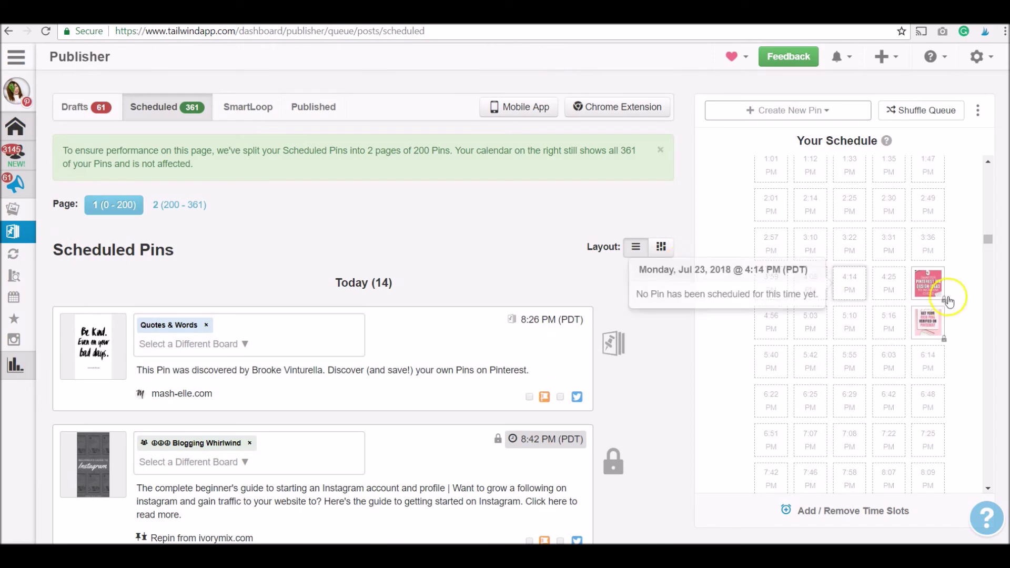
pyautogui.moveTo(923, 323)
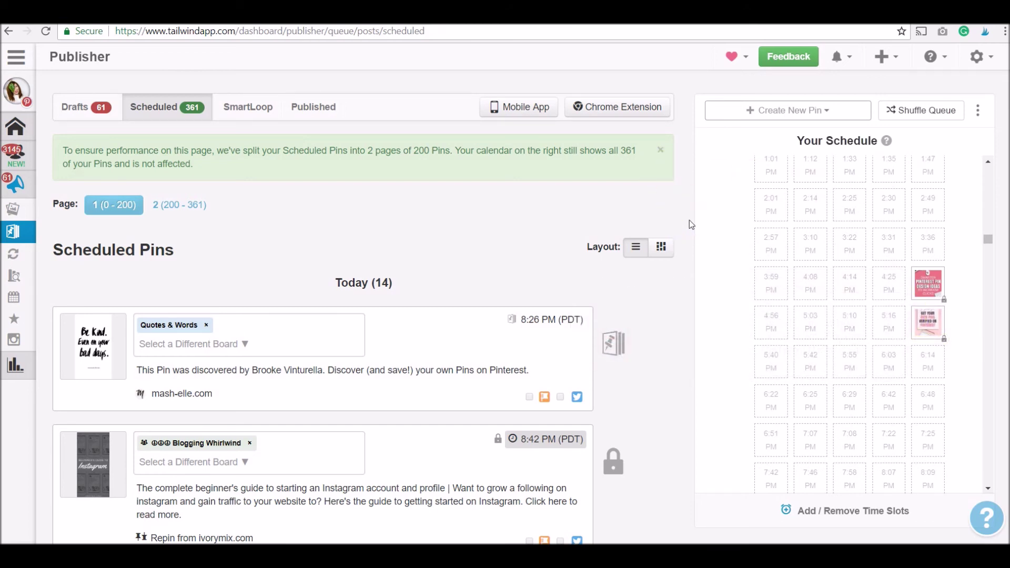
pyautogui.click(678, 29)
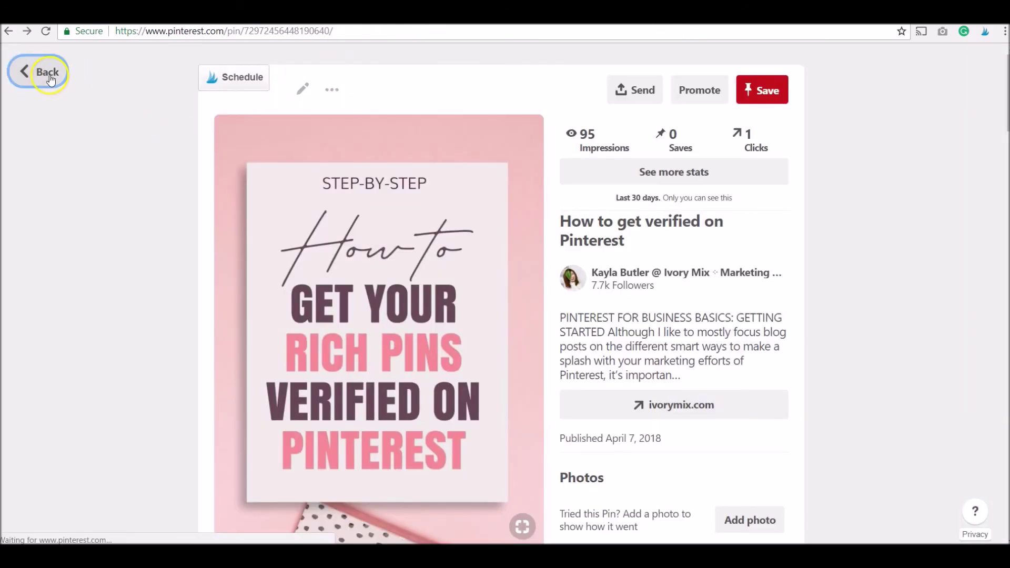
# From the Pinterest Pins page, send the Instagram Story, Launch Sales, Better Traffic and 350 Free Stock Photos pins to Tailwind.
pyautogui.click(34, 70)
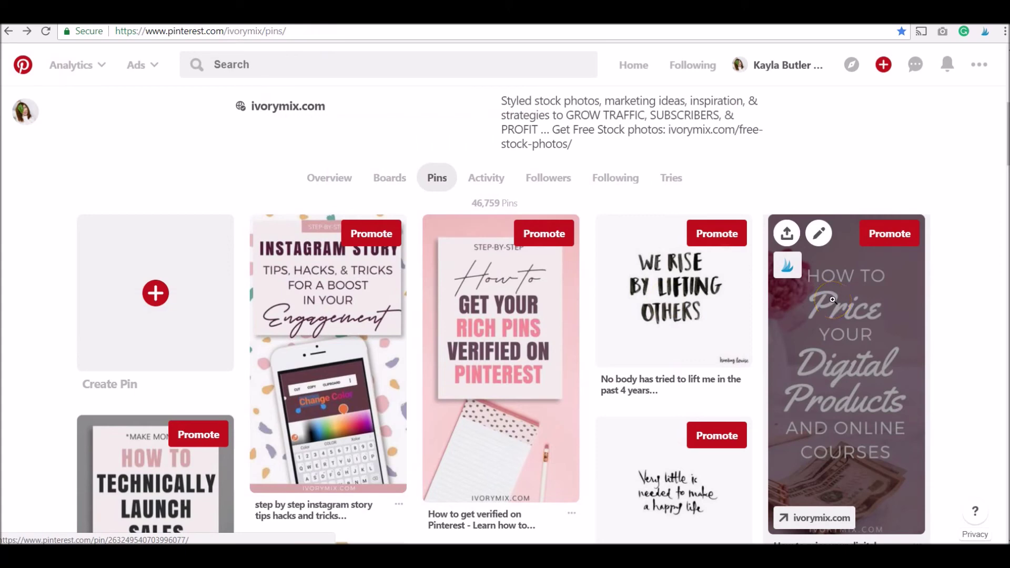
pyautogui.click(976, 35)
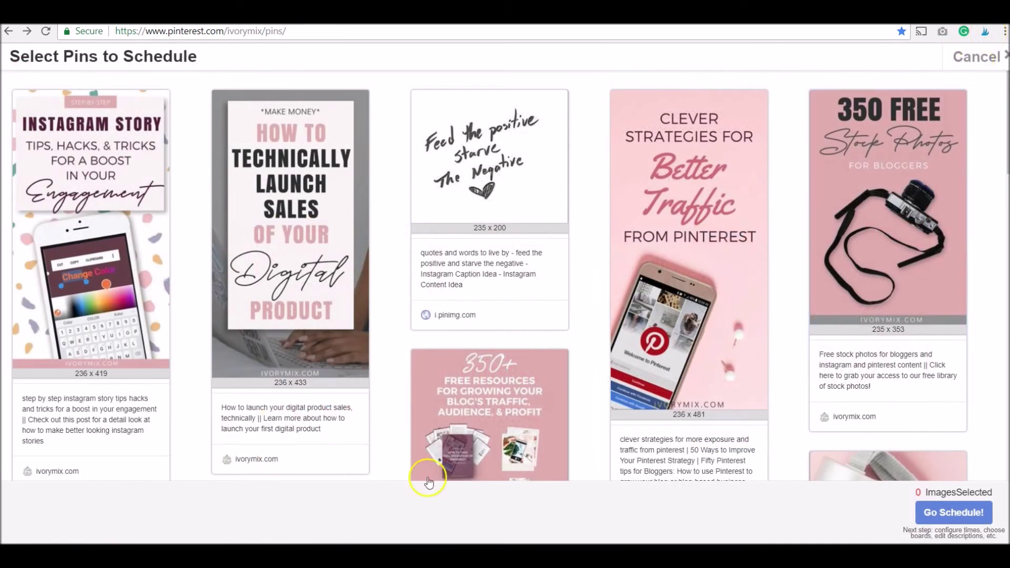
pyautogui.click(28, 209)
pyautogui.click(286, 169)
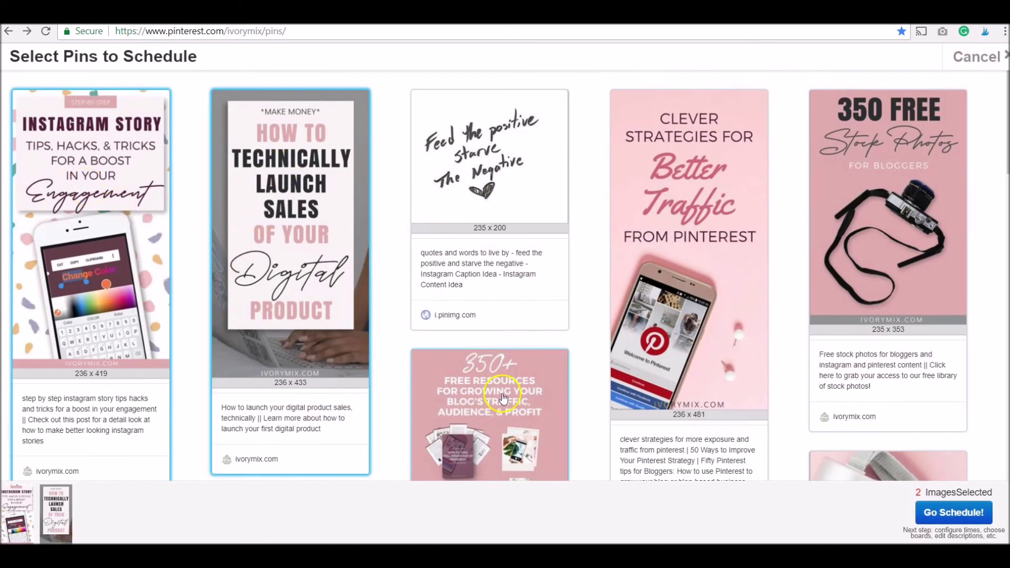
pyautogui.click(735, 223)
pyautogui.click(939, 182)
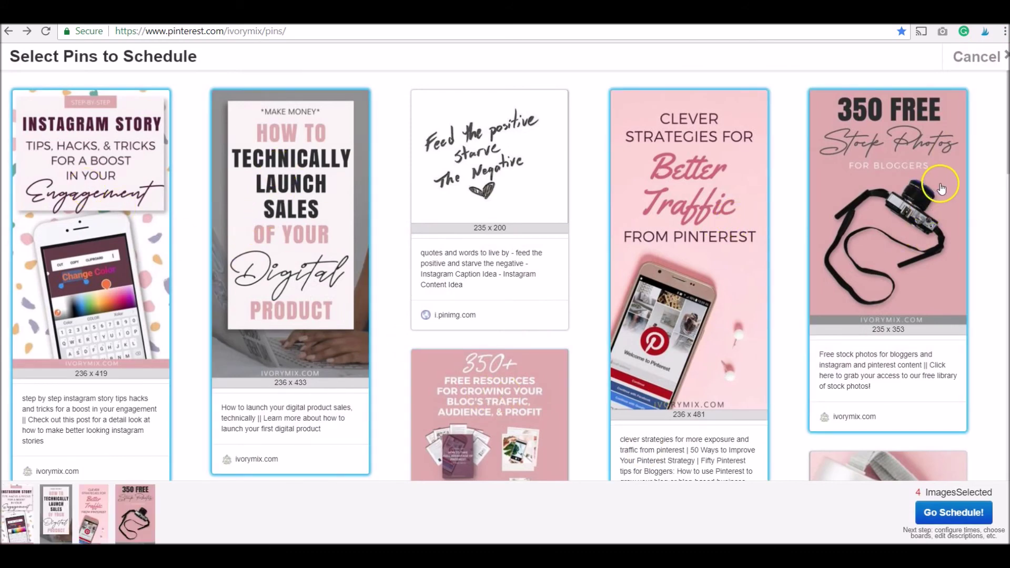
pyautogui.click(957, 512)
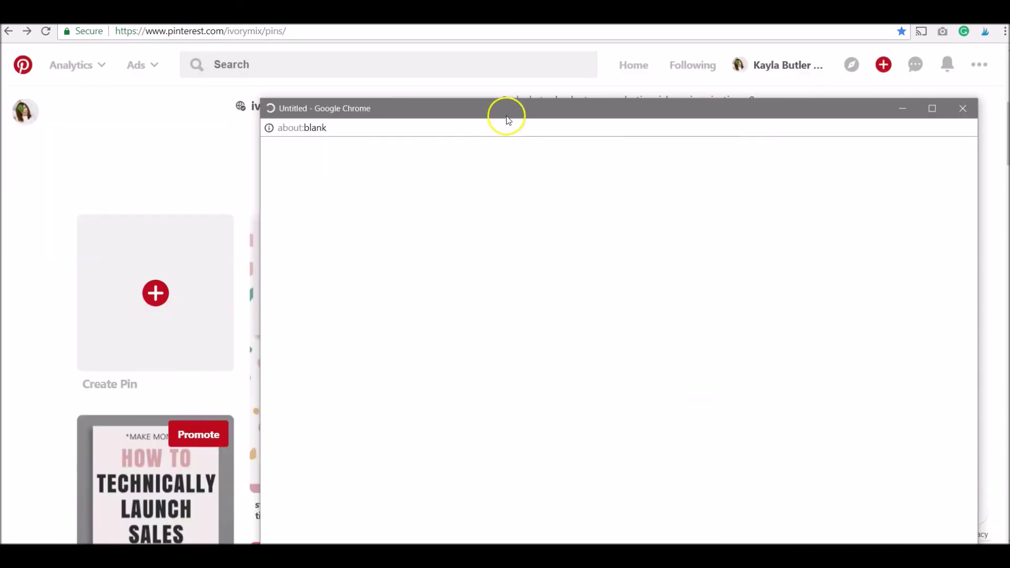
pyautogui.moveTo(505, 116); pyautogui.dragTo(429, 46)
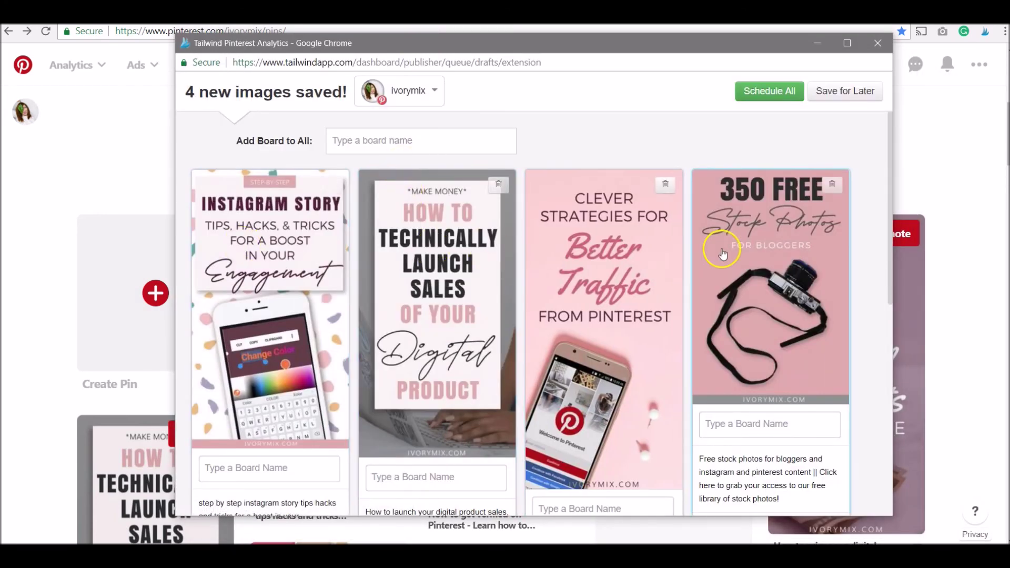
# Add the Group Boards set to all four pin drafts.
pyautogui.click(432, 138)
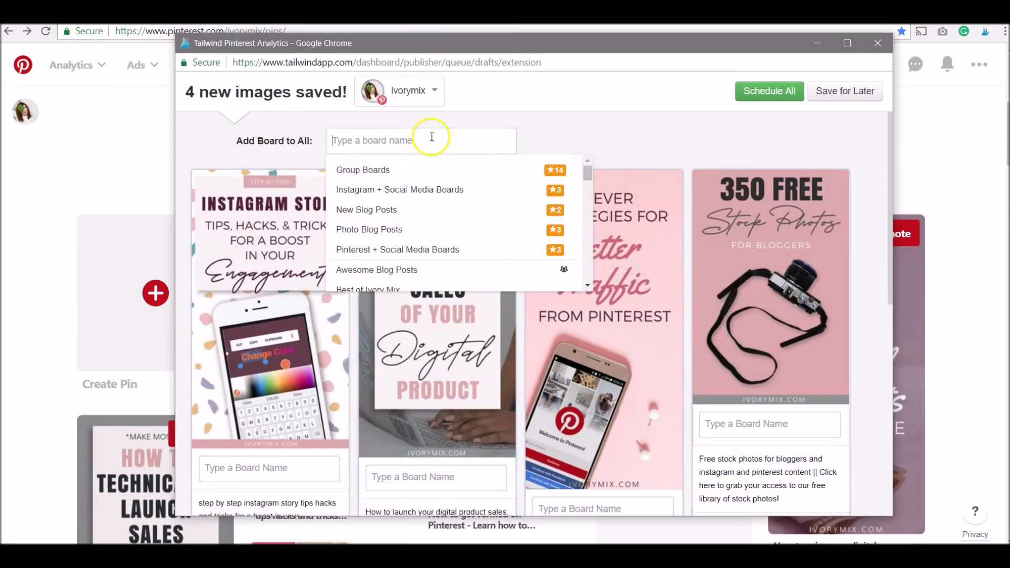
pyautogui.click(361, 170)
pyautogui.scroll(-10, 595, 170)
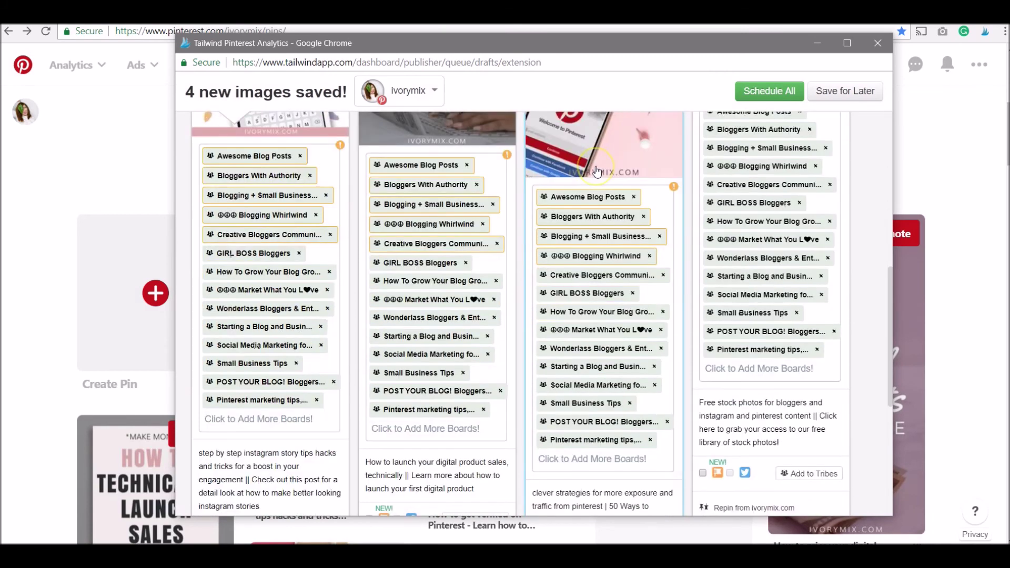
pyautogui.scroll(-3, 597, 171)
# Apply 1d and 2h intervals starting Jul 17 to each of the four pins.
pyautogui.click(220, 451)
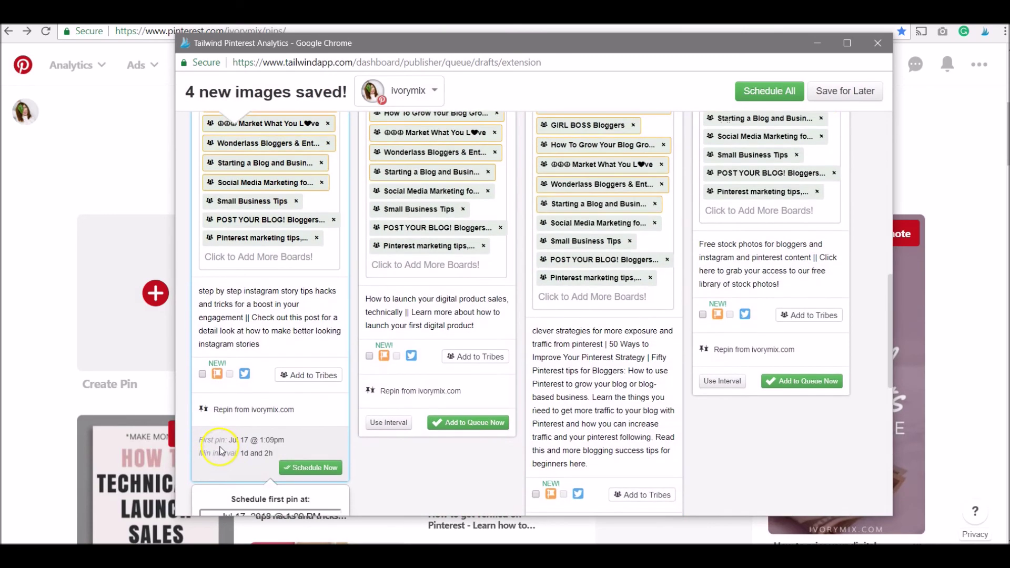
pyautogui.scroll(-5, 383, 194)
pyautogui.scroll(2, 394, 248)
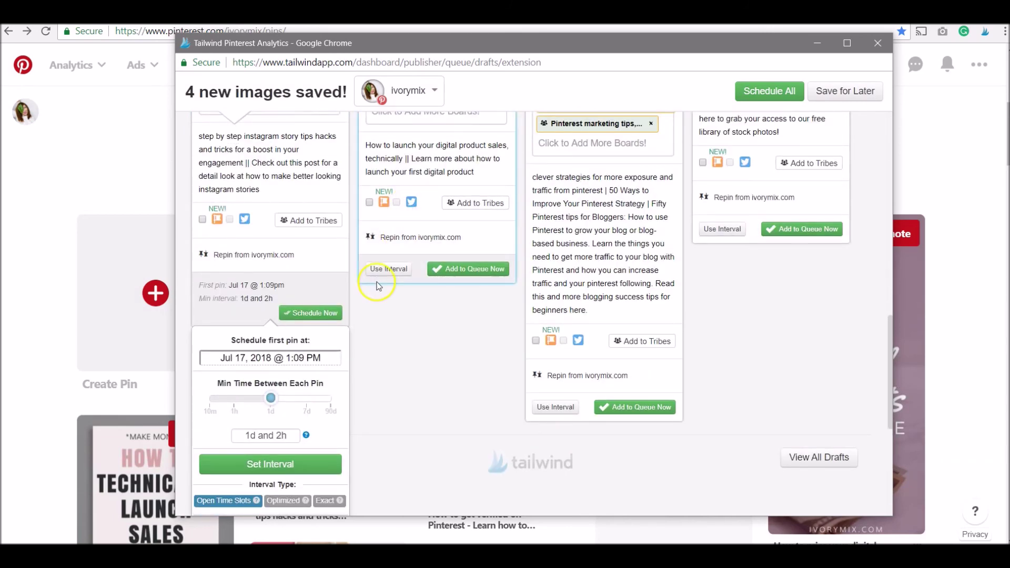
pyautogui.click(387, 269)
pyautogui.scroll(-4, 395, 368)
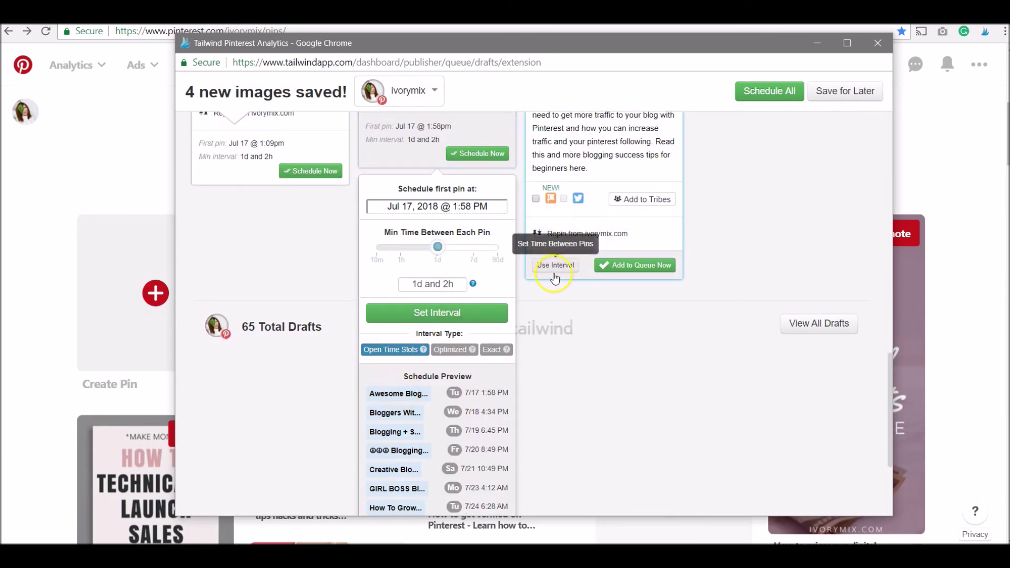
pyautogui.click(556, 266)
pyautogui.scroll(3, 812, 304)
pyautogui.click(722, 261)
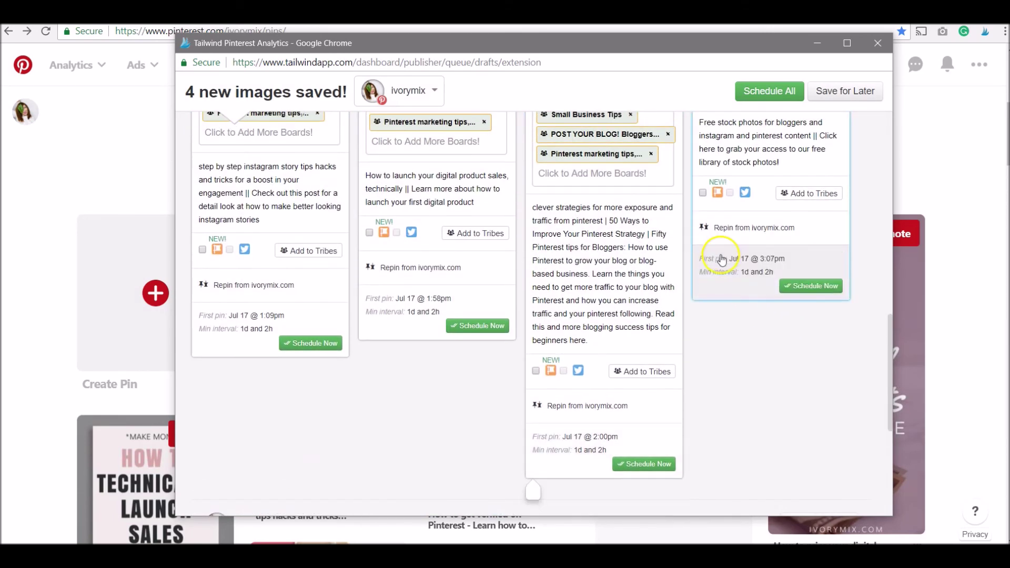
pyautogui.scroll(-3, 768, 266)
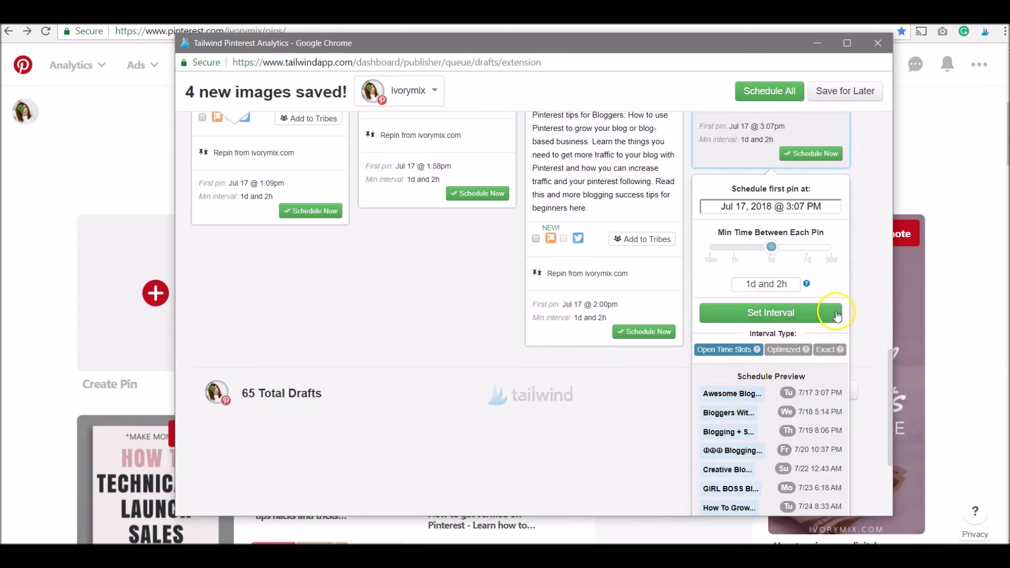
pyautogui.scroll(5, 844, 339)
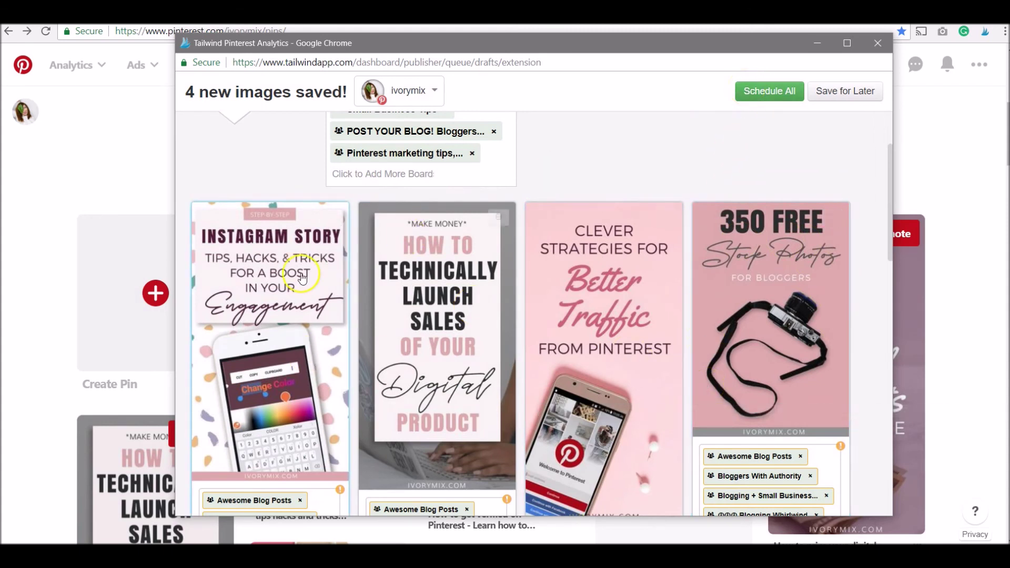
# Close the '4 new images saved!' scheduling window, which brings up a leave-site confirmation.
pyautogui.moveTo(310, 277)
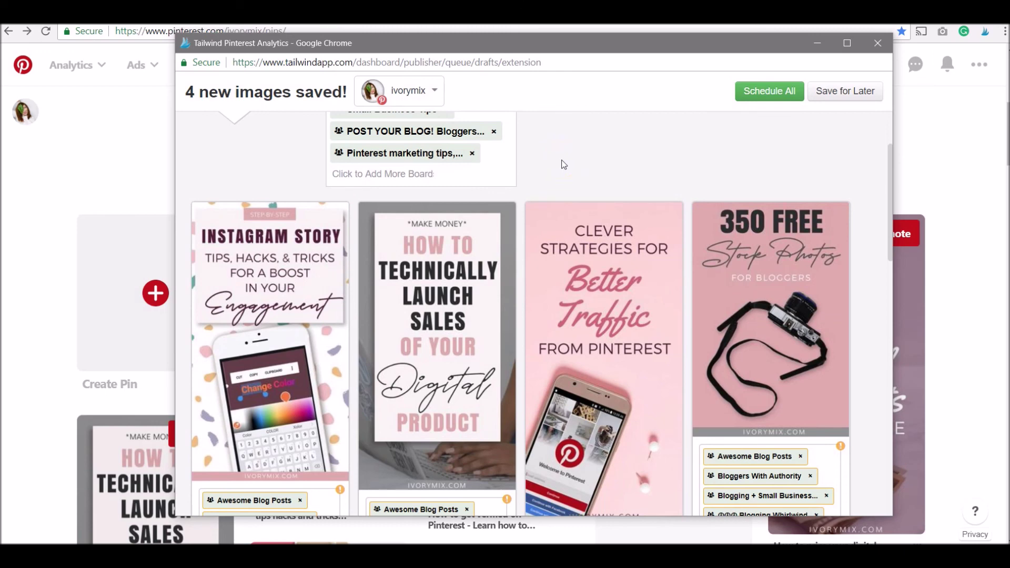
pyautogui.scroll(5, 564, 165)
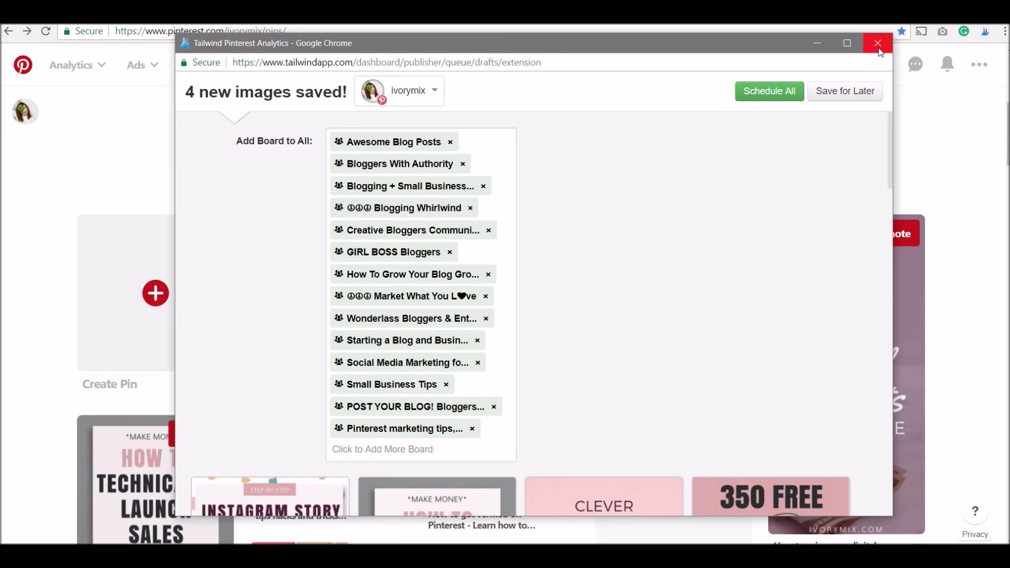
pyautogui.click(879, 48)
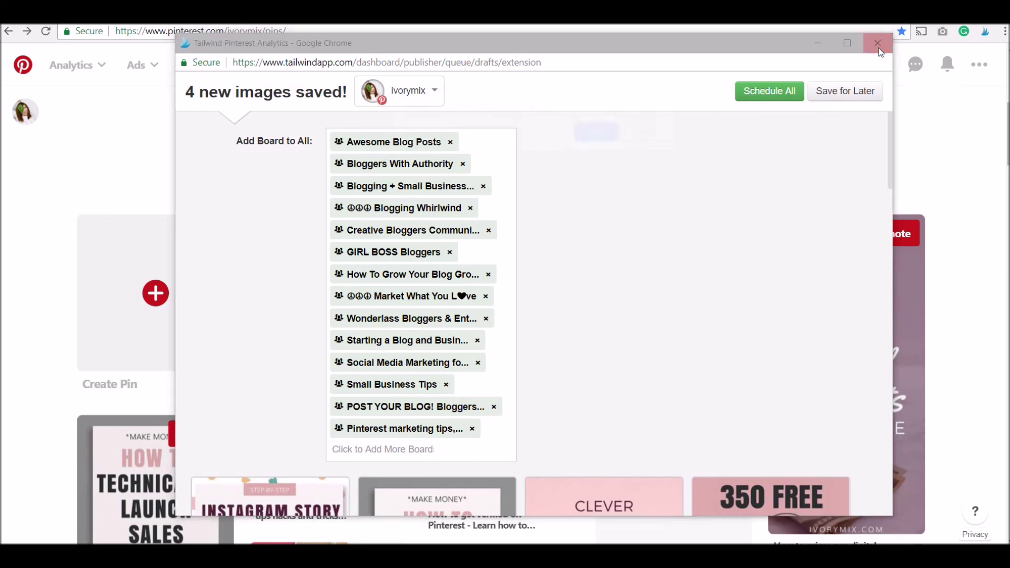